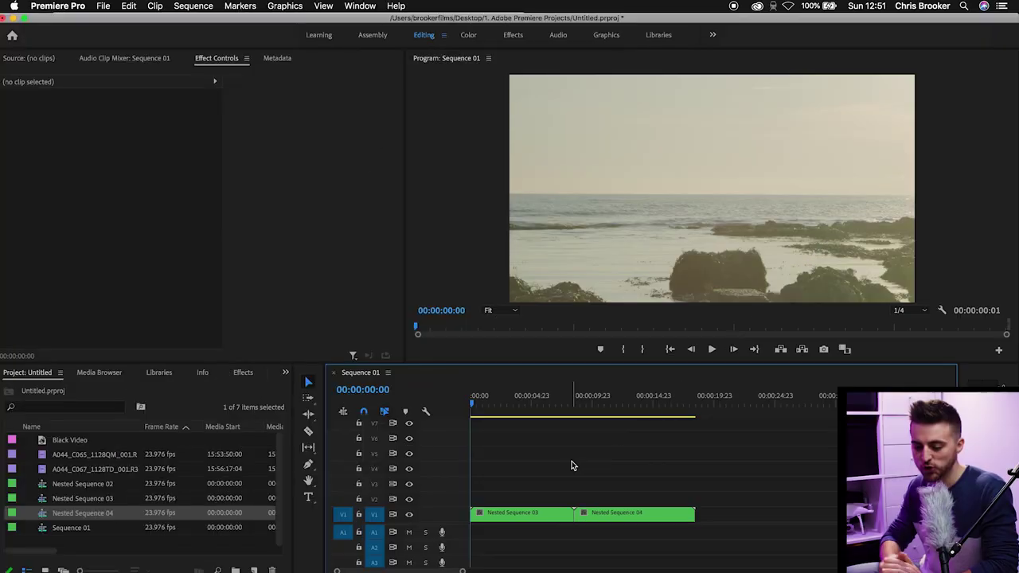
# Play through the cut between Nested Sequence 03 and Nested Sequence 04 to review the two shots.
pyautogui.moveTo(496, 407); pyautogui.dragTo(507, 406)
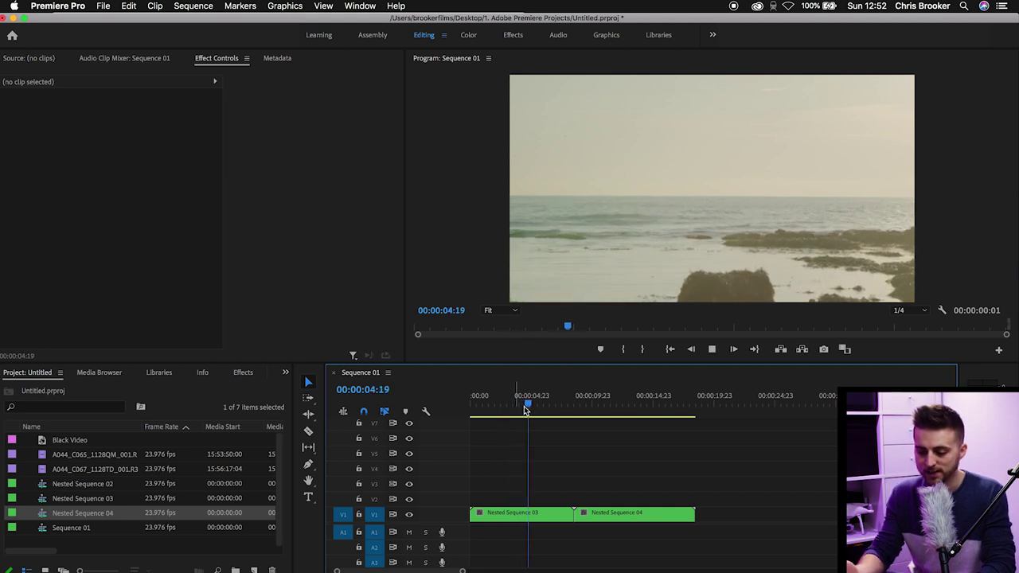
pyautogui.click(571, 408)
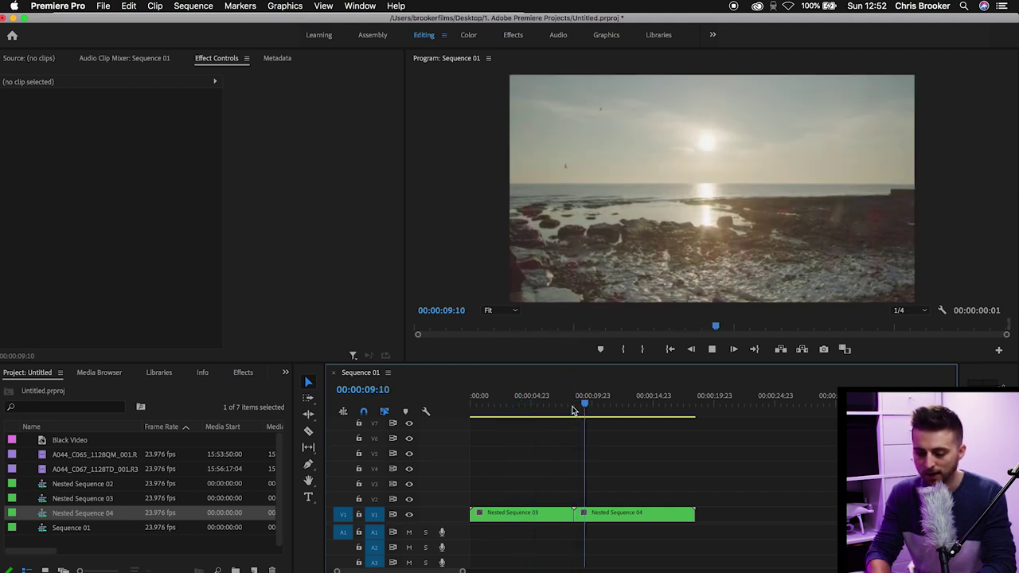
pyautogui.click(554, 404)
pyautogui.press('space')
pyautogui.click(599, 406)
pyautogui.click(539, 406)
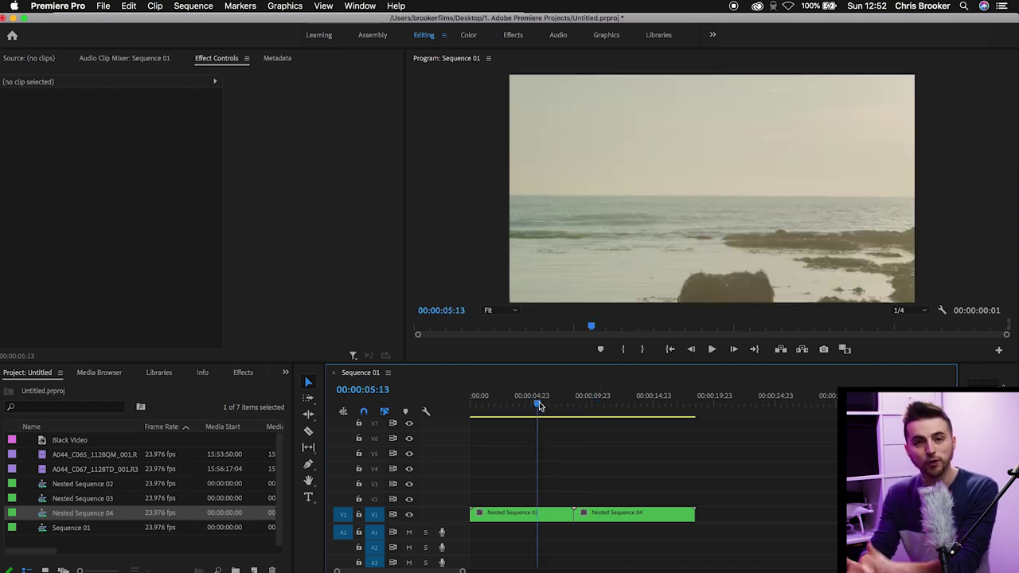
# Enable Position keyframing on Nested Sequence 03 at 00:00:08:04, ten frames before the cut.
pyautogui.moveTo(647, 511); pyautogui.dragTo(623, 513)
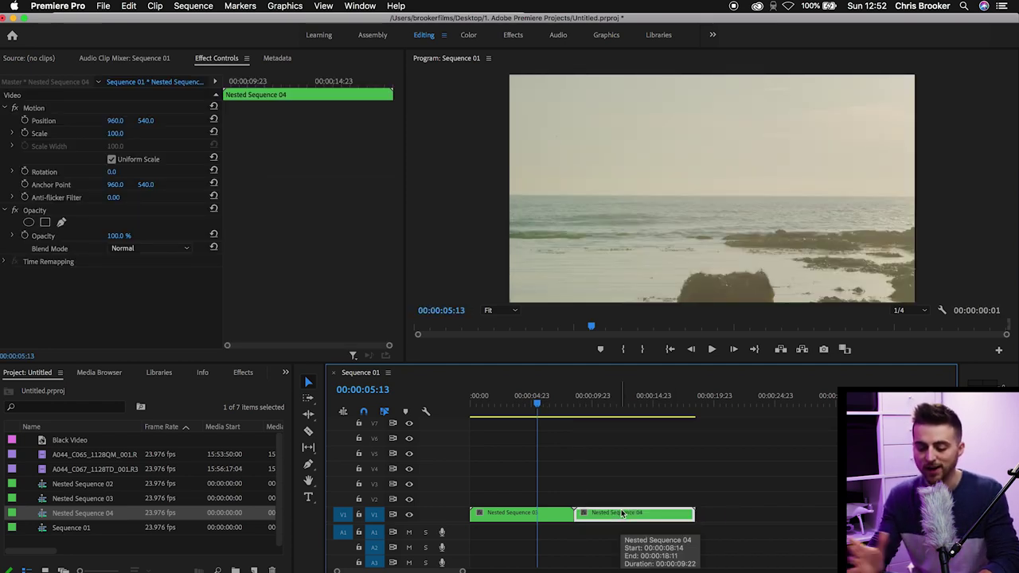
pyautogui.click(553, 515)
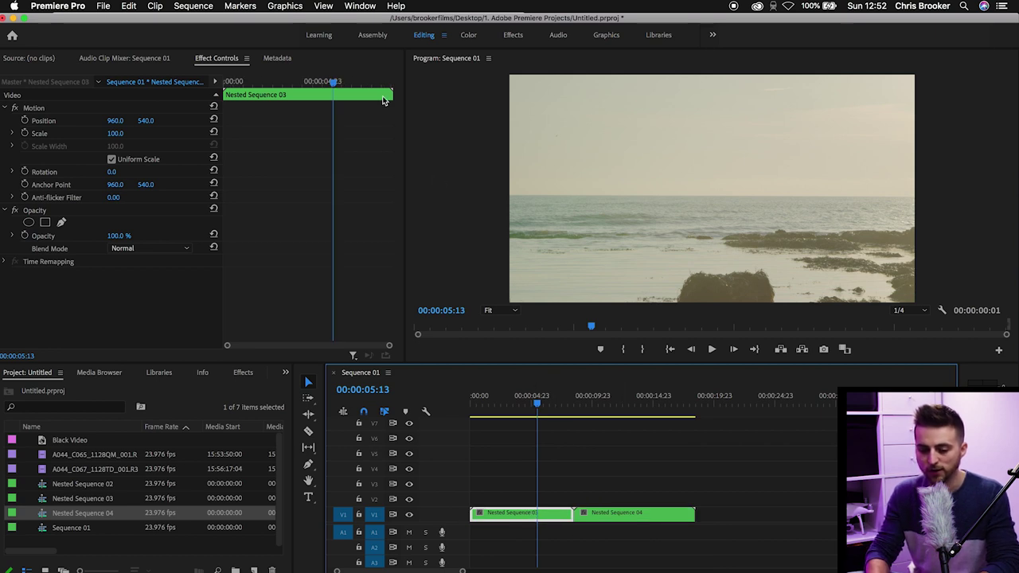
pyautogui.moveTo(356, 79); pyautogui.dragTo(398, 82)
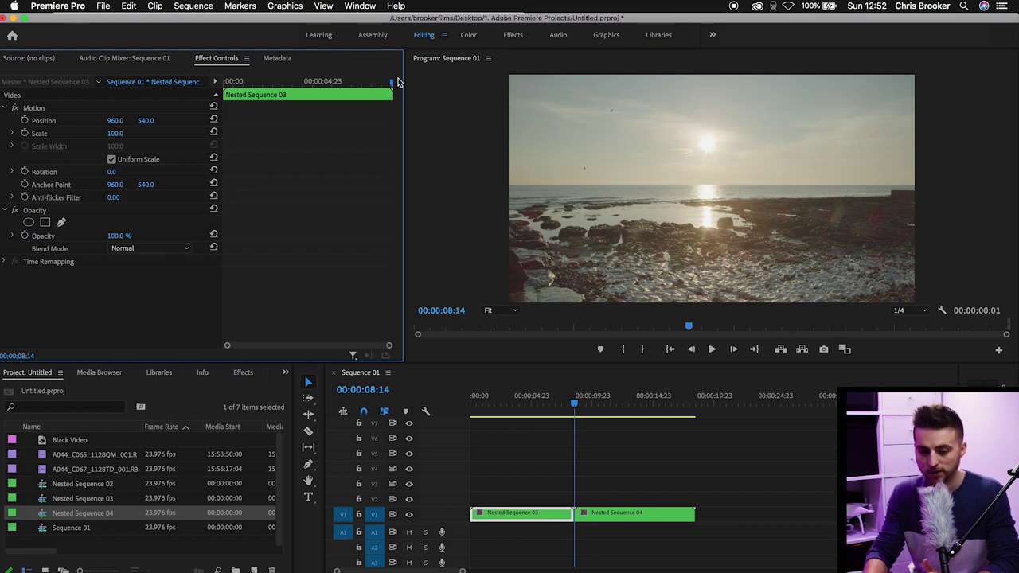
pyautogui.press('Left')
pyautogui.press('Left')
pyautogui.press('Left')
pyautogui.press('Left')
pyautogui.press('Left')
pyautogui.press('Left')
pyautogui.press('Left')
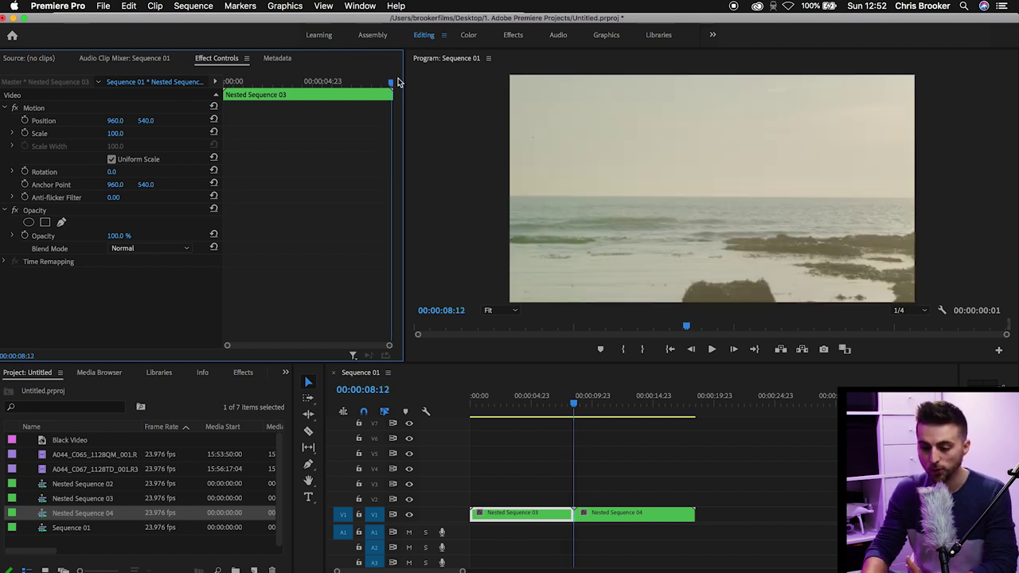
pyautogui.press('Left')
pyautogui.press('Left')
pyautogui.press('Left')
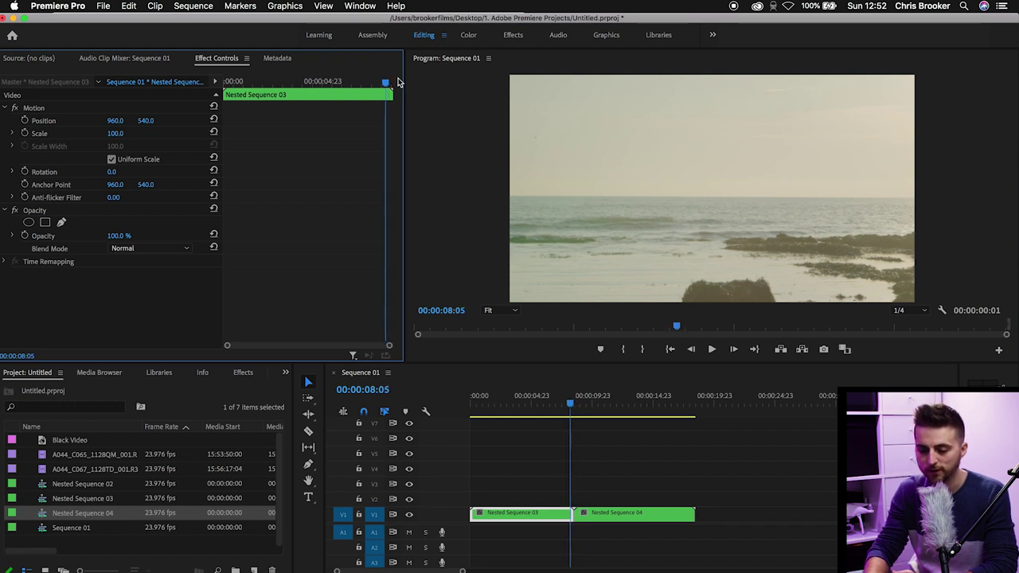
pyautogui.click(25, 121)
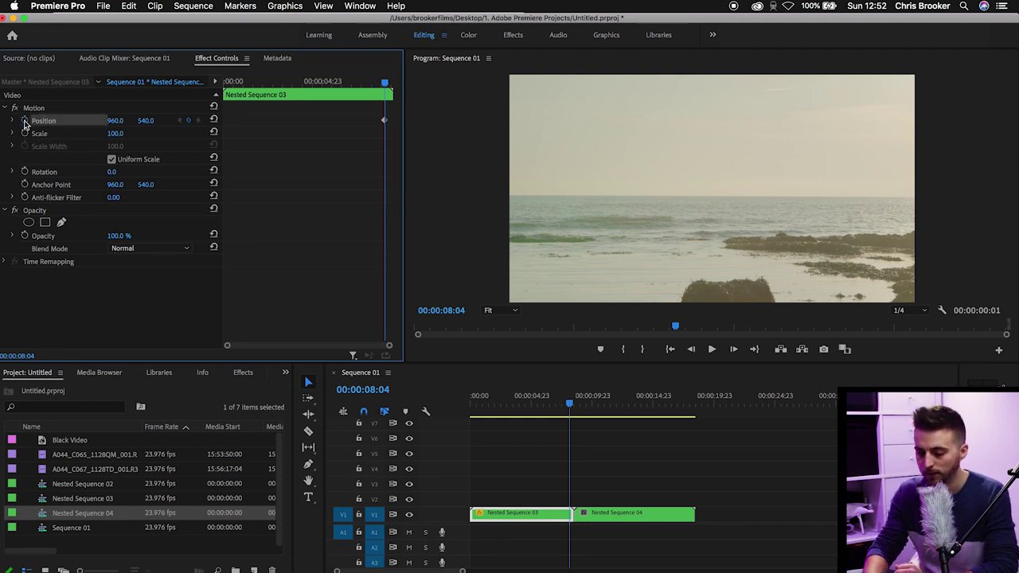
# On the last frame of Nested Sequence 03, 00:00:08:13, set the horizontal Position to 2887 so the shot leaves the frame.
pyautogui.press('Right')
pyautogui.press('Right')
pyautogui.press('Right')
pyautogui.press('Right')
pyautogui.press('Right')
pyautogui.press('Right')
pyautogui.press('Right')
pyautogui.press('Right')
pyautogui.press('Right')
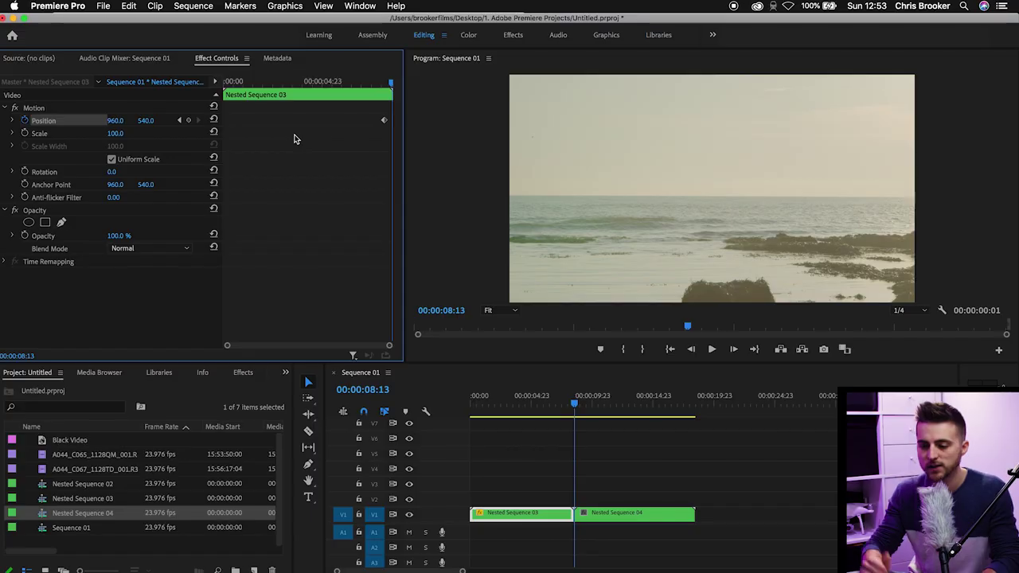
pyautogui.moveTo(114, 121); pyautogui.dragTo(880, 121)
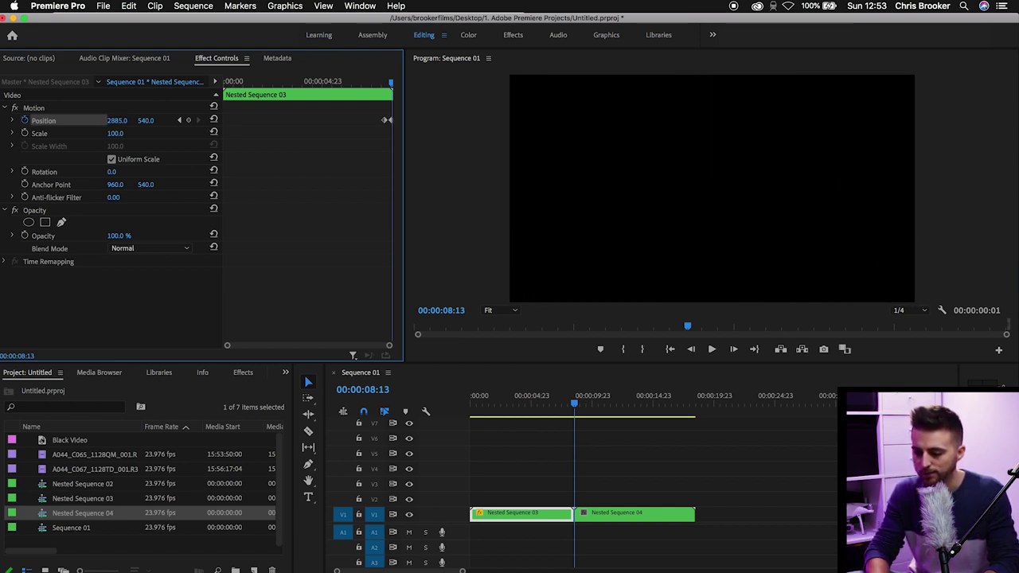
# Shift the second Position keyframe of Nested Sequence 03 one frame later, to the clip's end at 00:00:08:14.
pyautogui.press('=')
pyautogui.press('=')
pyautogui.press('=')
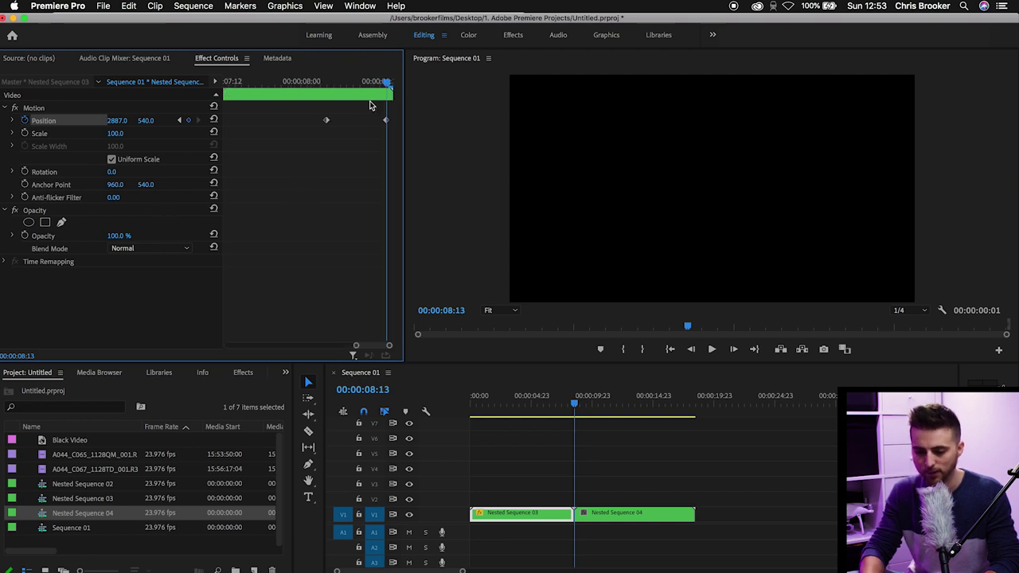
pyautogui.press('Right')
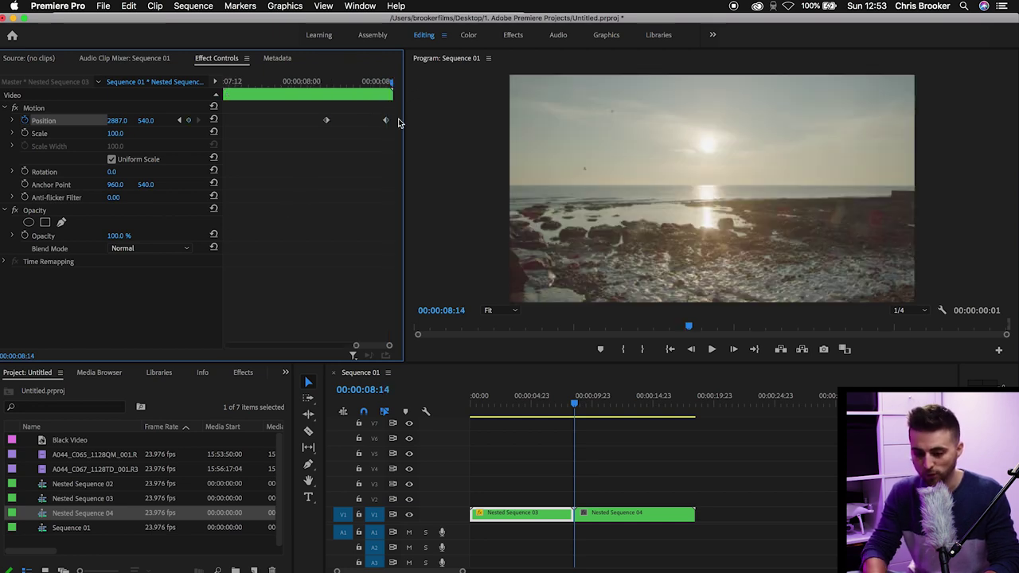
pyautogui.moveTo(386, 121); pyautogui.dragTo(391, 122)
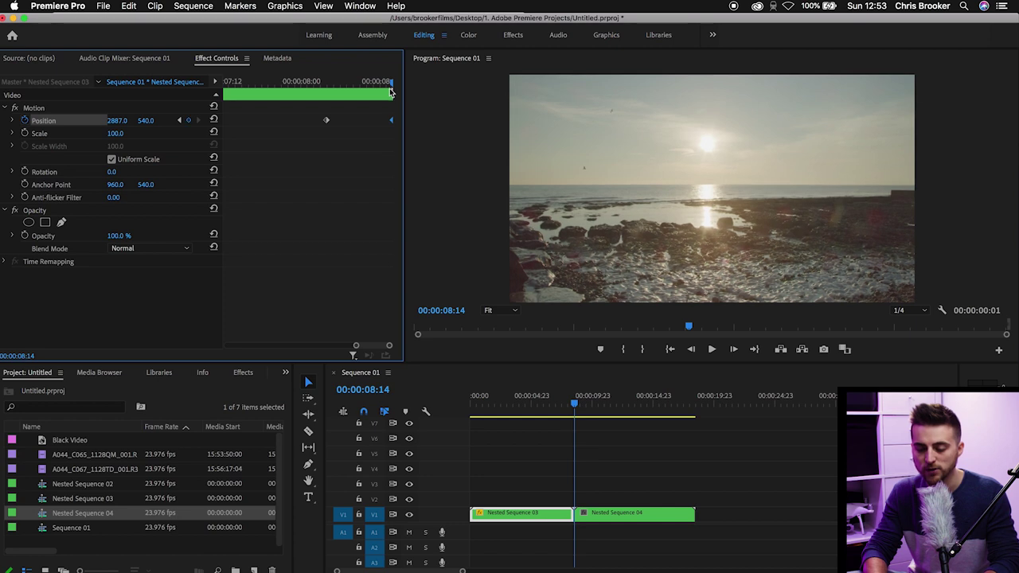
# Play back the slide-out movement of Nested Sequence 03 from its first Position keyframe.
pyautogui.moveTo(388, 84); pyautogui.dragTo(328, 85)
pyautogui.press('space')
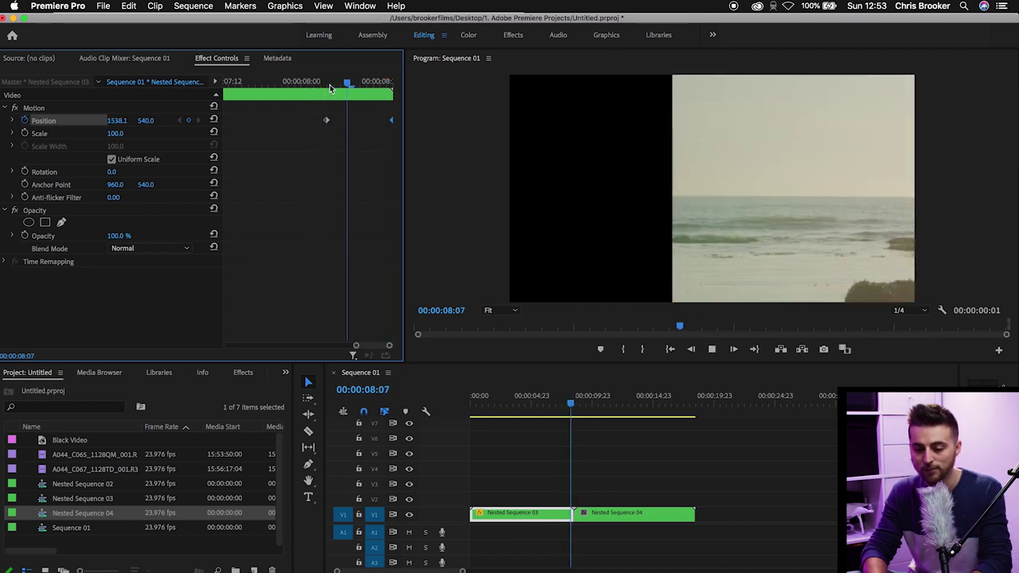
pyautogui.click(329, 85)
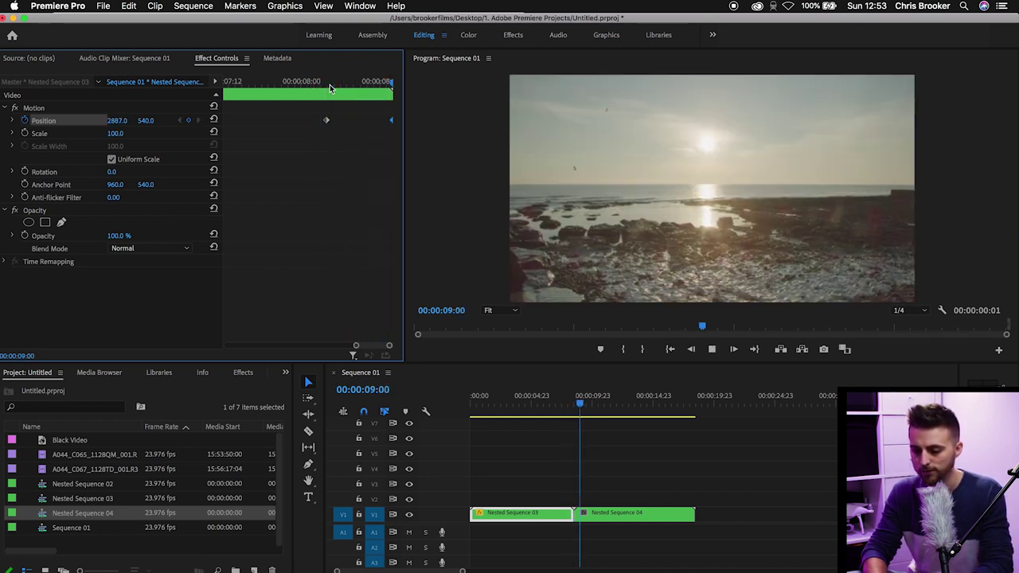
pyautogui.press('space')
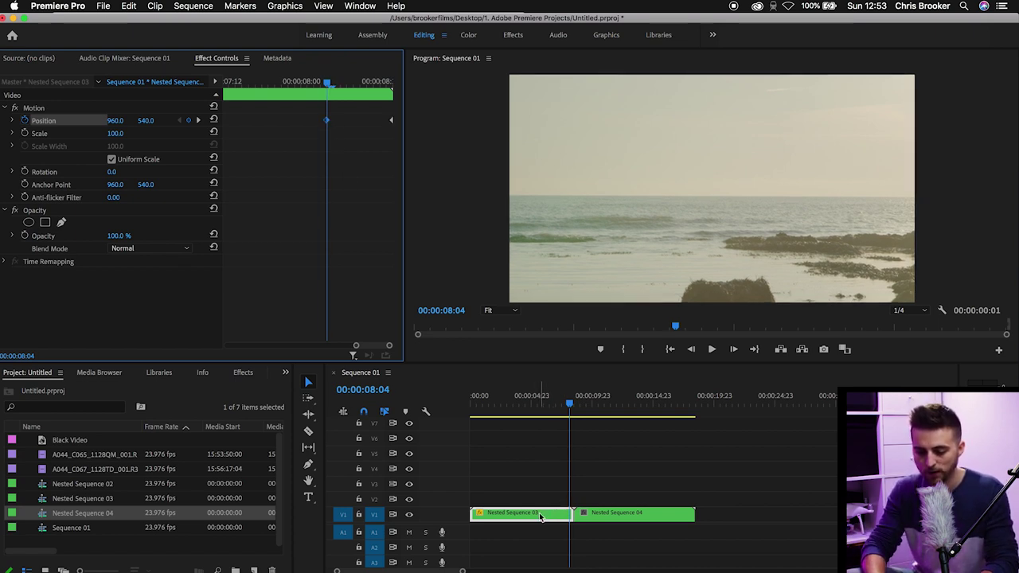
# Raise Nested Sequence 03 to track V2 and move Nested Sequence 04 on V1 to start at 00:00:08:04, overlapping it.
pyautogui.moveTo(539, 515); pyautogui.dragTo(543, 510)
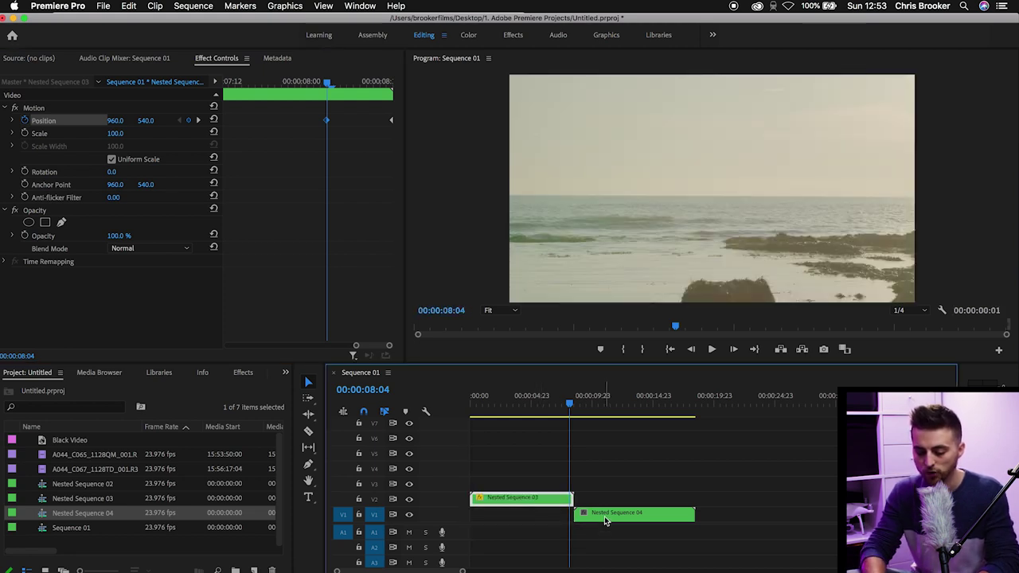
pyautogui.click(603, 514)
pyautogui.press('=')
pyautogui.press('=')
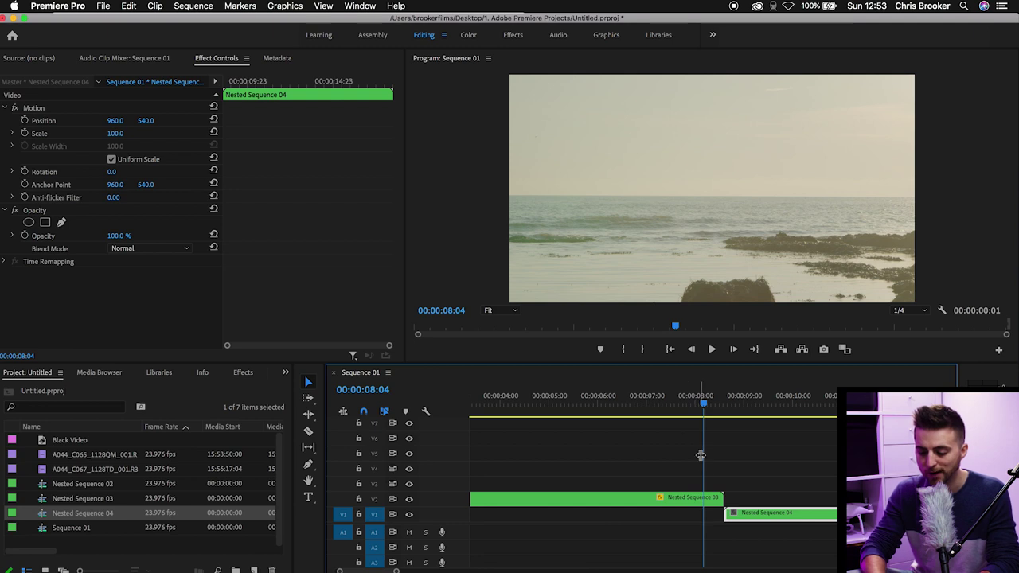
pyautogui.moveTo(752, 513); pyautogui.dragTo(731, 514)
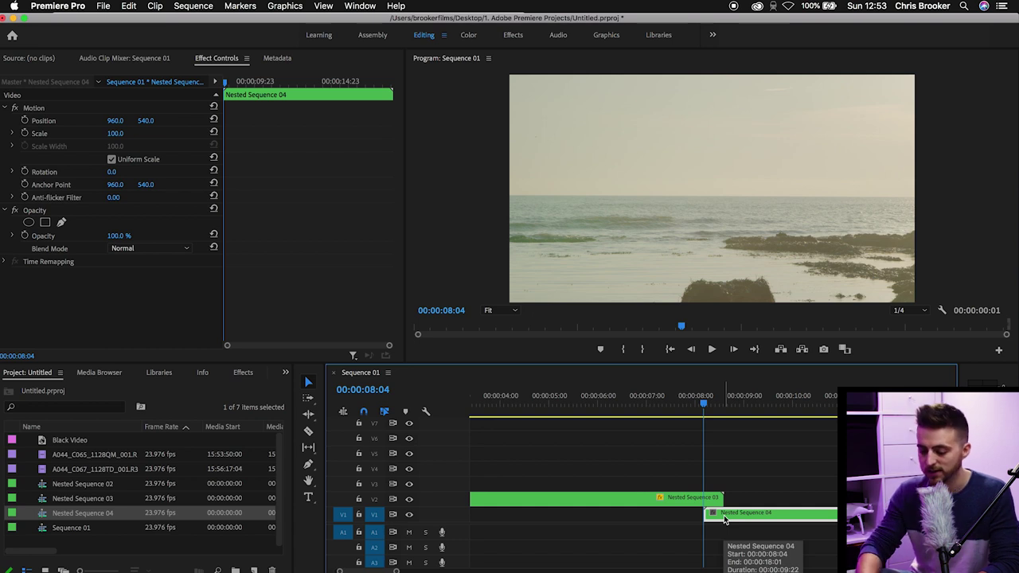
# Enable Position keyframing on Nested Sequence 04 at 00:00:08:14, where the upper clip ends.
pyautogui.press('Right')
pyautogui.press('Right')
pyautogui.press('Right')
pyautogui.press('Right')
pyautogui.press('Right')
pyautogui.press('Right')
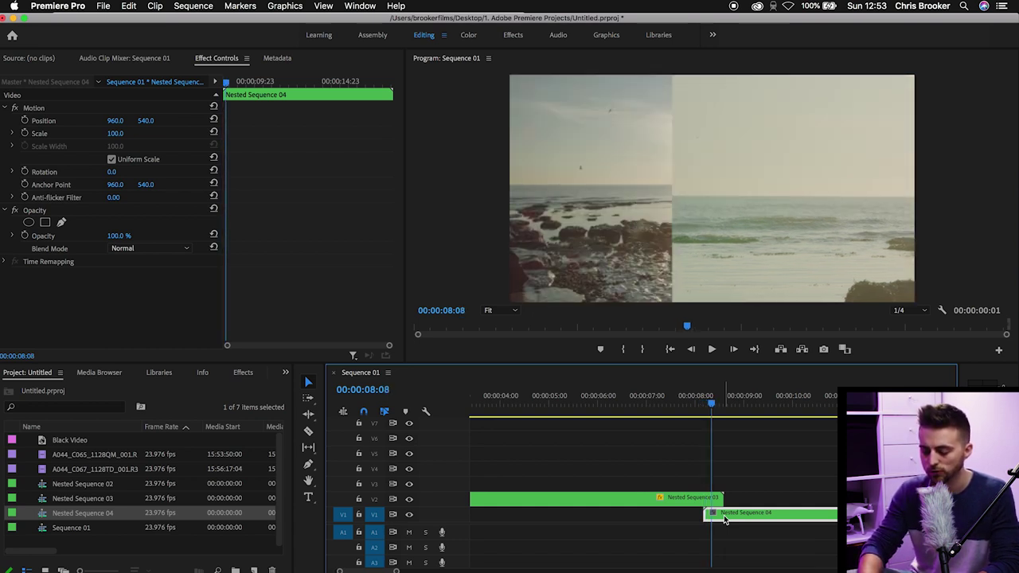
pyautogui.press('Right')
pyautogui.press('Right')
pyautogui.press('Right')
pyautogui.press('Right')
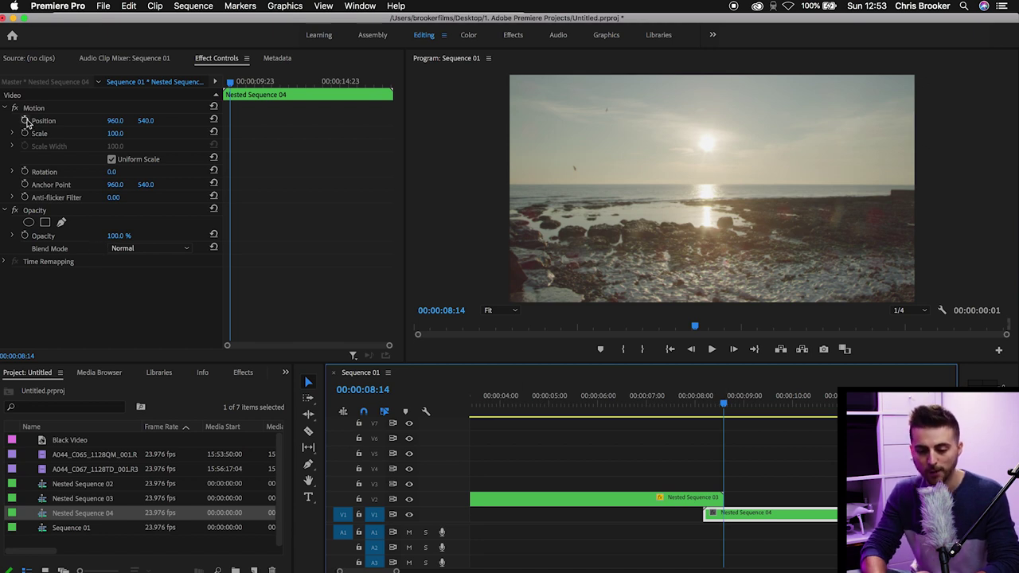
pyautogui.click(25, 120)
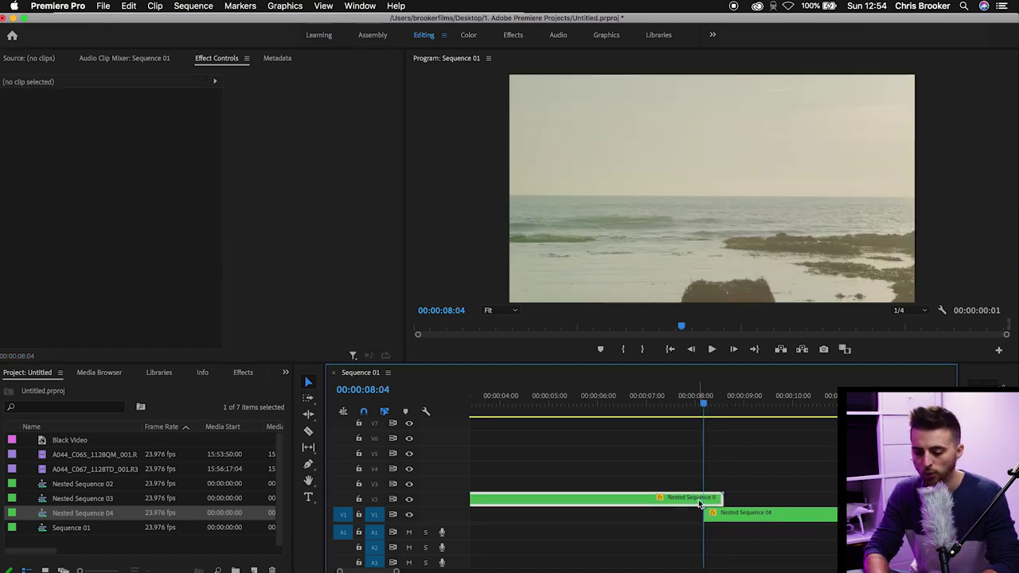
# With track V2 temporarily hidden, set Nested Sequence 04's horizontal Position to -964 at 00:00:08:04.
pyautogui.click(700, 499)
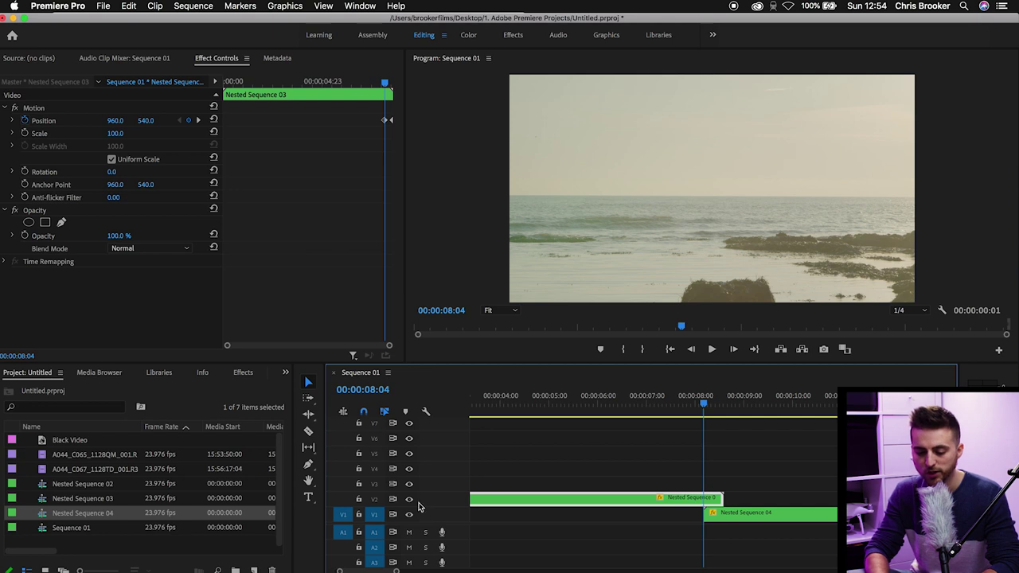
pyautogui.click(410, 499)
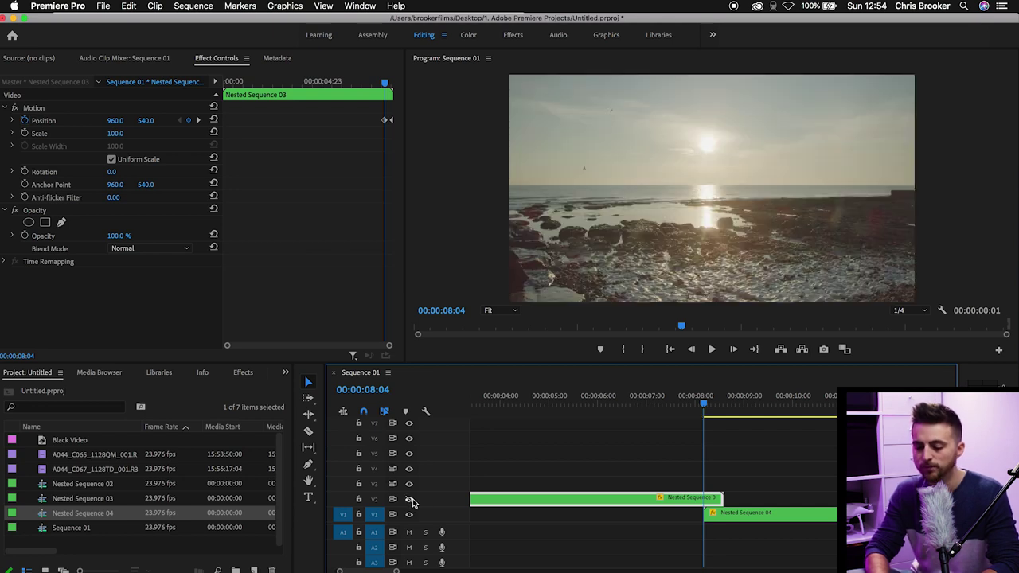
pyautogui.click(725, 521)
pyautogui.moveTo(112, 119); pyautogui.dragTo(8, 120)
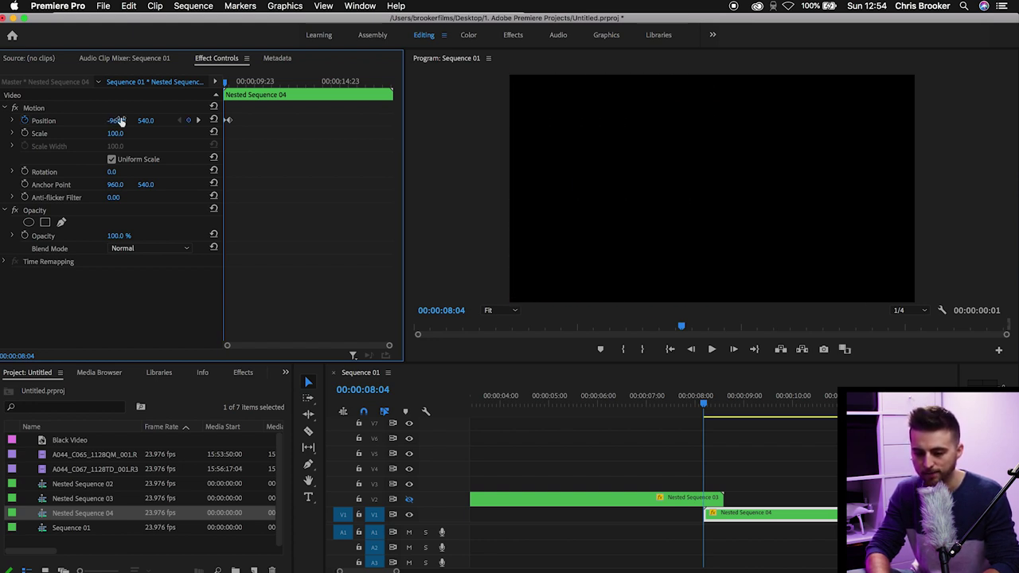
pyautogui.click(409, 499)
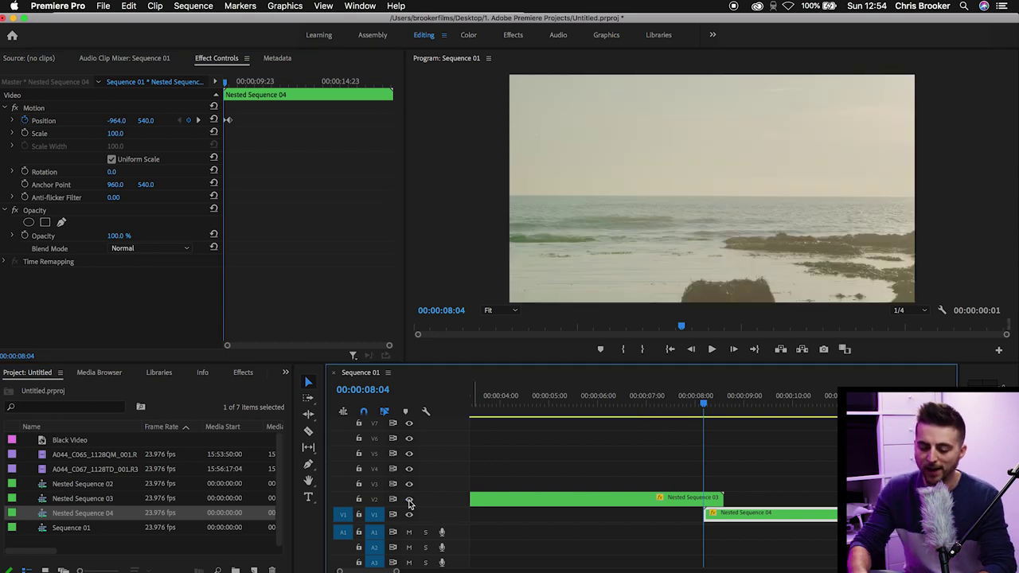
# Play back the slide transition between the two overlapping nested sequences.
pyautogui.press('space')
pyautogui.press('space')
pyautogui.click(692, 403)
pyautogui.press('space')
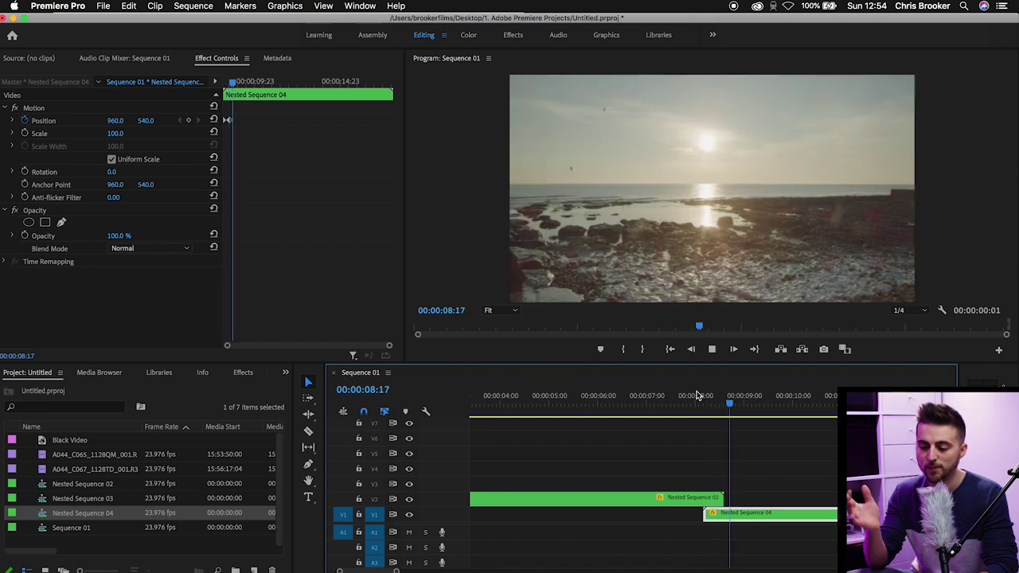
pyautogui.click(660, 398)
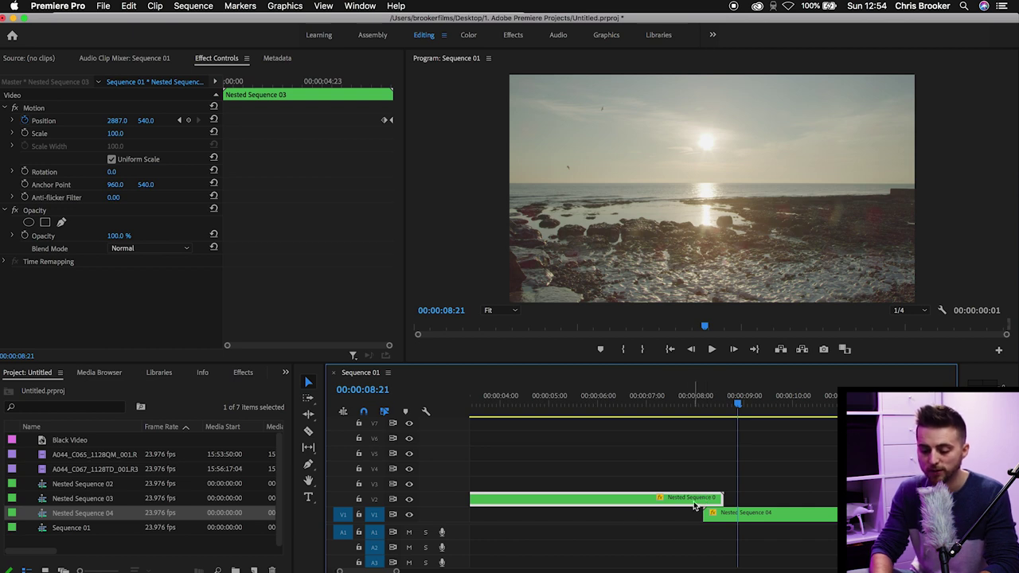
# Move the first Position keyframe of Nested Sequence 03 to 00:00:08:07 to shorten the slide-out.
pyautogui.moveTo(374, 85); pyautogui.dragTo(389, 84)
pyautogui.press('=')
pyautogui.press('=')
pyautogui.press('=')
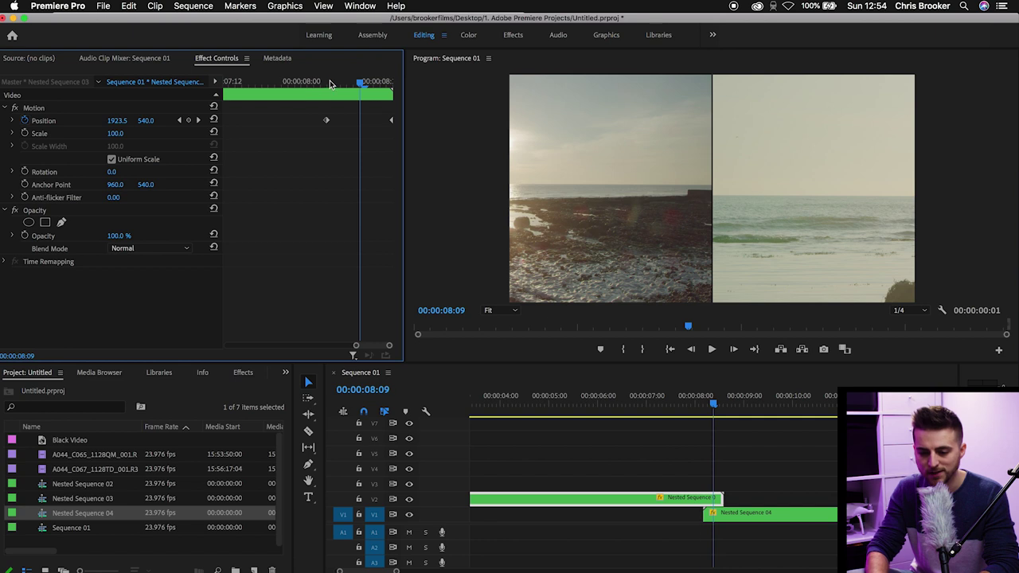
pyautogui.click(331, 83)
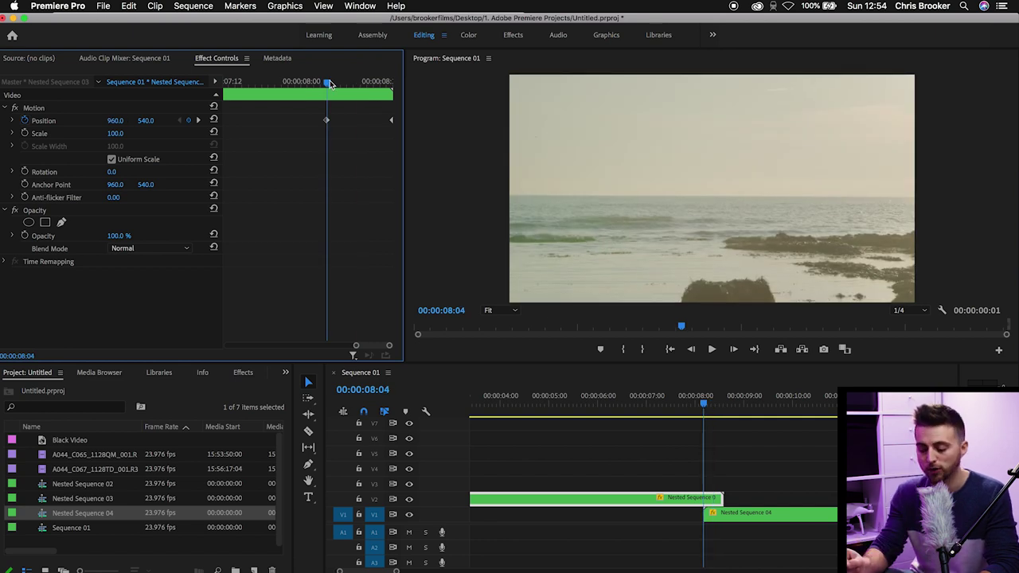
pyautogui.press('Right')
pyautogui.press('Right')
pyautogui.press('Right')
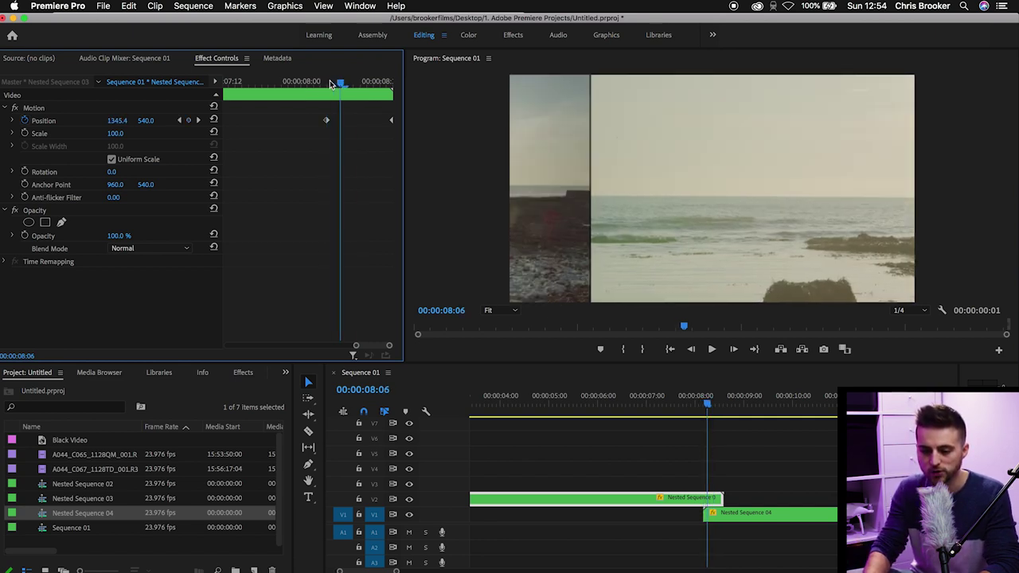
pyautogui.moveTo(325, 125); pyautogui.dragTo(345, 123)
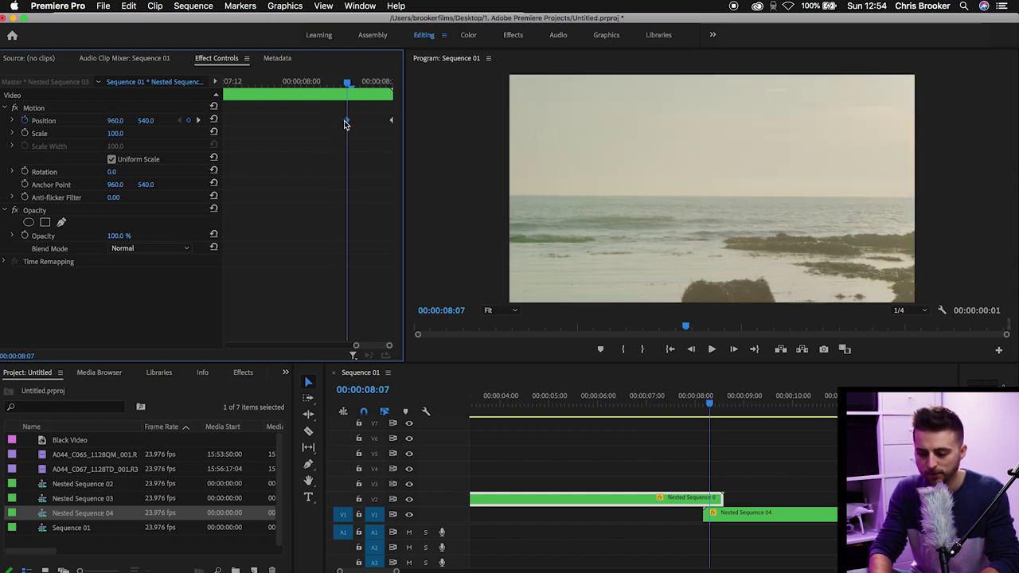
# Move Nested Sequence 04 to start at 00:00:08:07 and place the playhead on its second Position keyframe at 00:00:08:17.
pyautogui.click(720, 519)
pyautogui.click(291, 238)
pyautogui.press('=')
pyautogui.press('=')
pyautogui.press('=')
pyautogui.press('=')
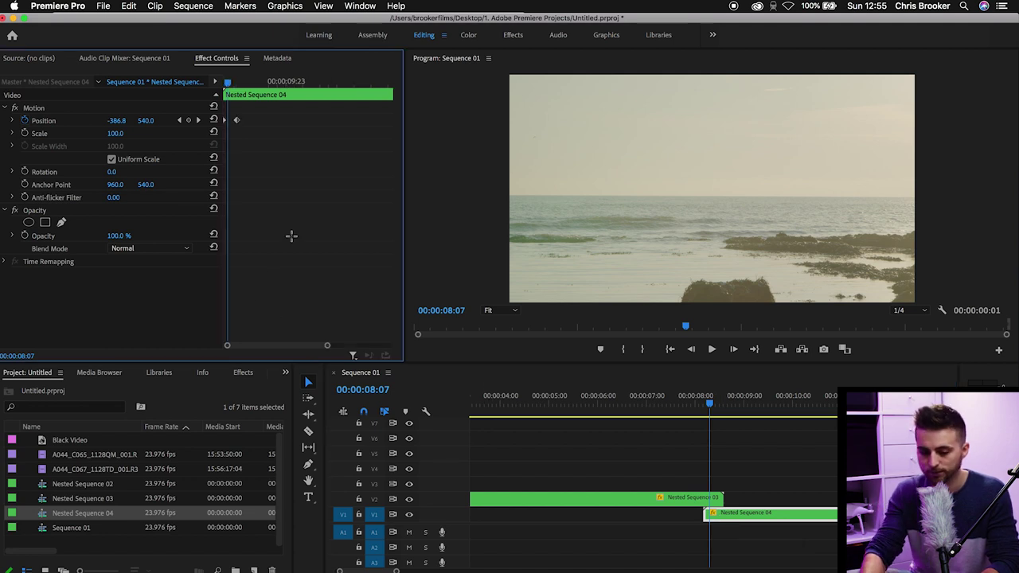
pyautogui.moveTo(725, 517)
pyautogui.mouseDown()
pyautogui.moveTo(741, 519)
pyautogui.moveTo(731, 516)
pyautogui.mouseUp()
pyautogui.click(290, 212)
pyautogui.click(337, 80)
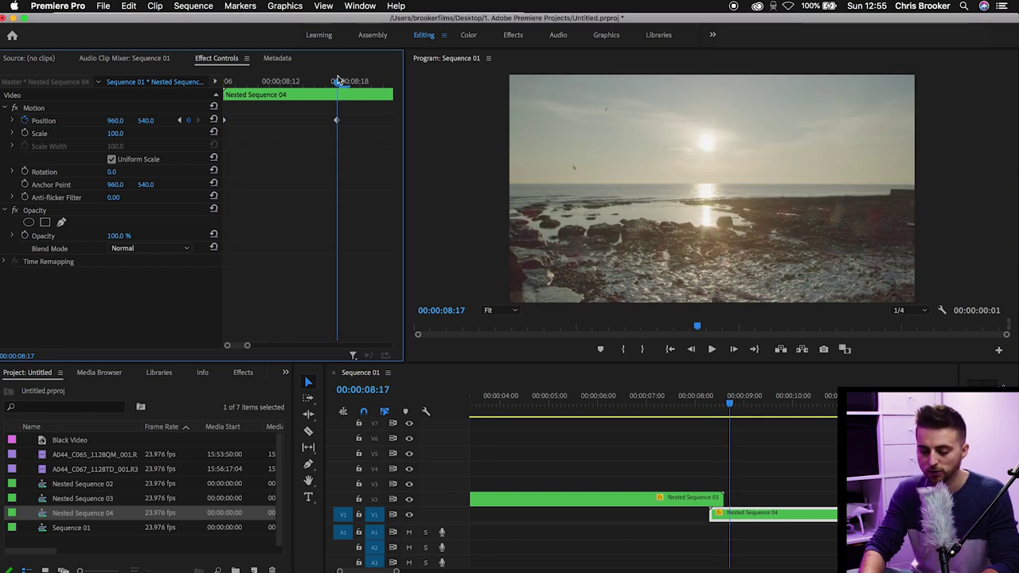
# Move the second Position keyframe of Nested Sequence 04 to 00:00:08:14.
pyautogui.press('Left')
pyautogui.press('Left')
pyautogui.press('Left')
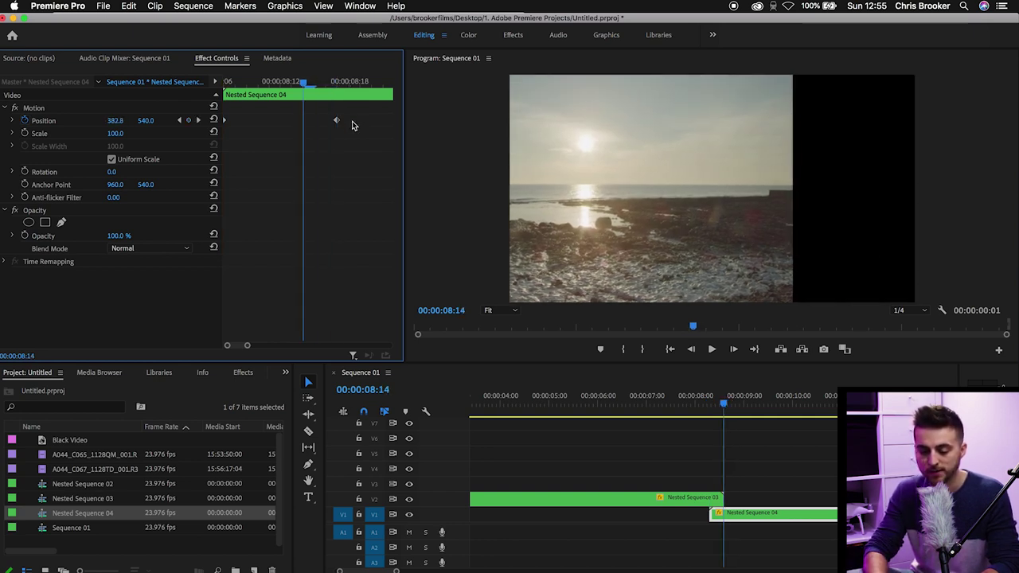
pyautogui.moveTo(338, 122); pyautogui.dragTo(302, 125)
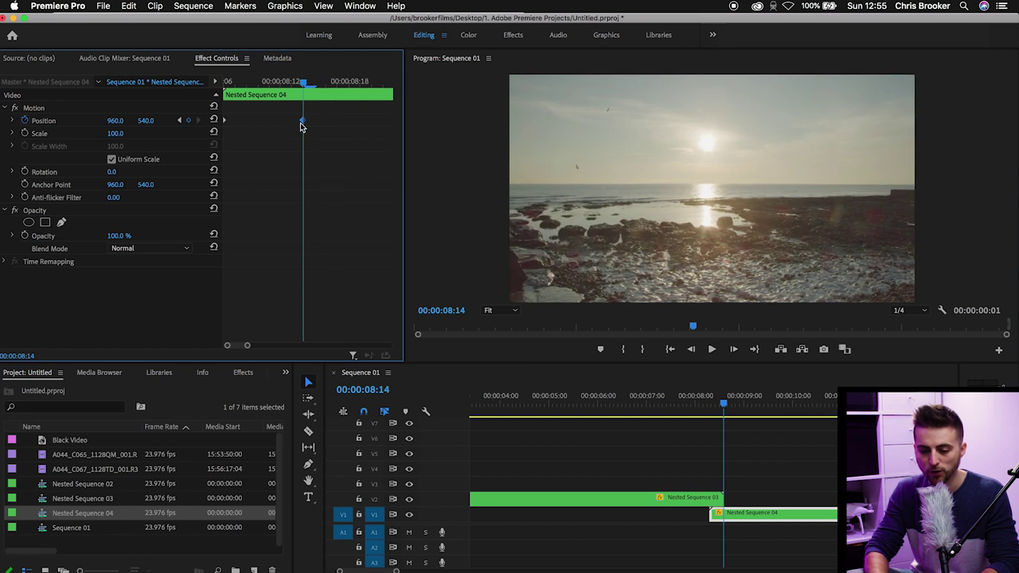
# Play back the shortened slide transition from just before the overlap of the two nested sequences.
pyautogui.click(697, 407)
pyautogui.press('space')
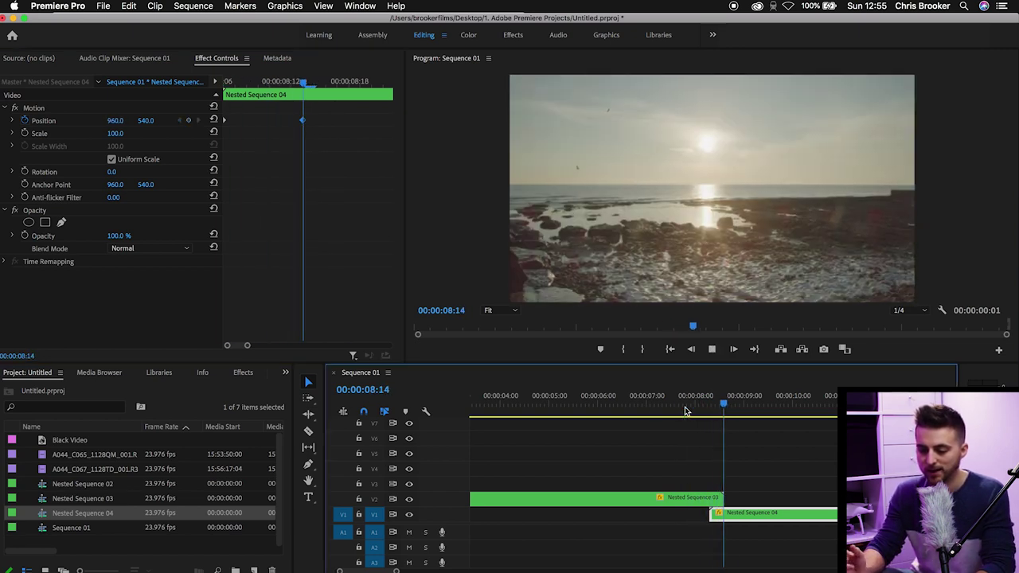
pyautogui.click(686, 410)
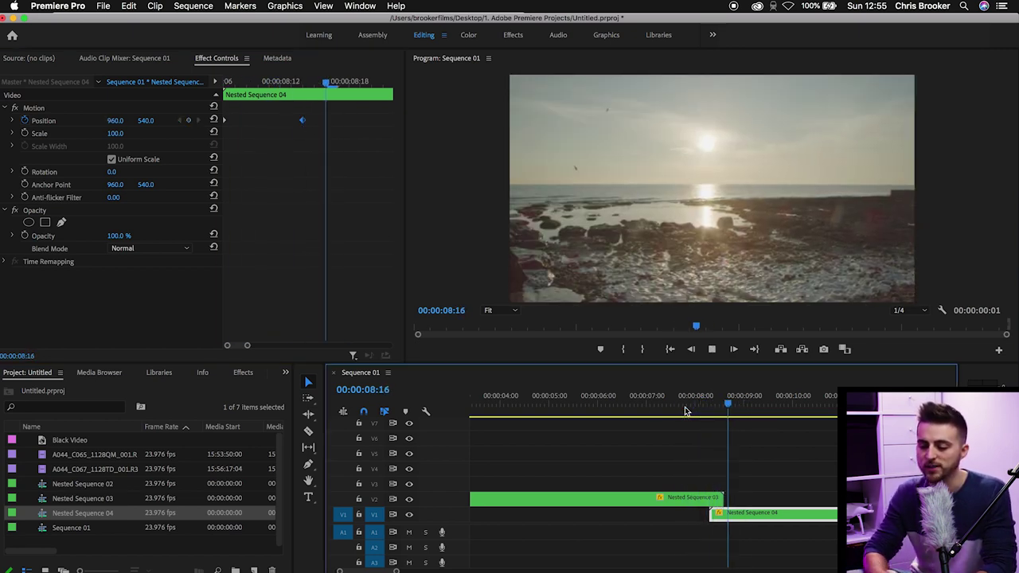
pyautogui.click(686, 410)
pyautogui.press('space')
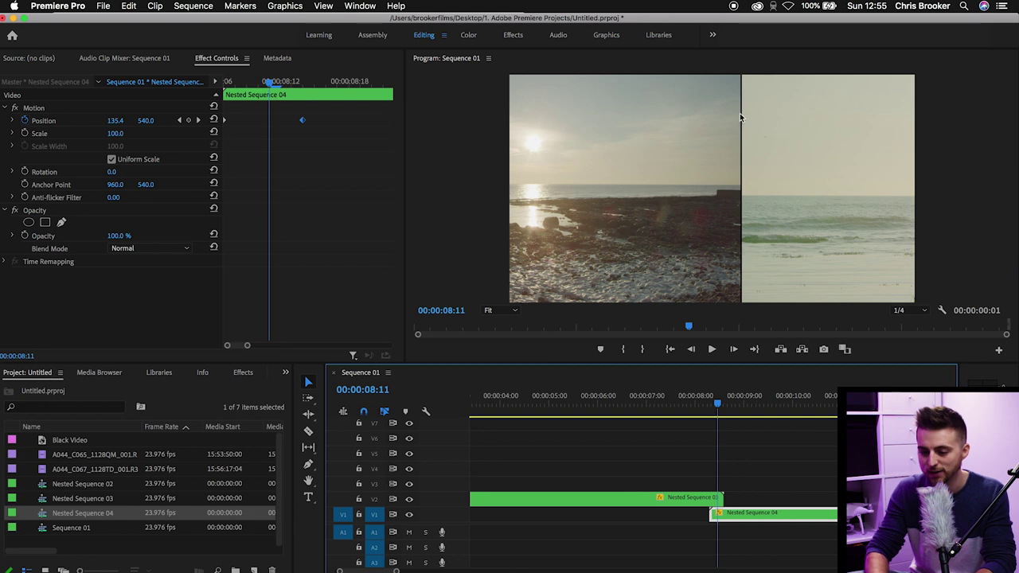
# Move both nested sequences up one track, placing Nested Sequence 03 on V3 and Nested Sequence 04 on V2.
pyautogui.moveTo(619, 477); pyautogui.dragTo(756, 516)
pyautogui.moveTo(671, 499); pyautogui.dragTo(671, 486)
pyautogui.click(711, 511)
pyautogui.click(739, 498)
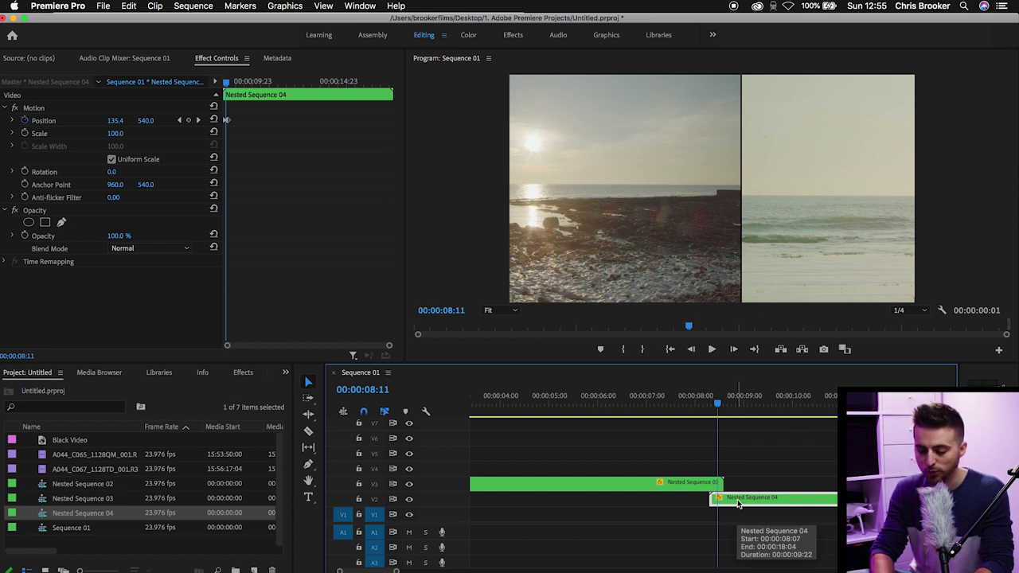
# Try duplicating Nested Sequence 04 onto track V1 directly beneath the original, and undo the duplication.
pyautogui.moveTo(737, 499); pyautogui.dragTo(737, 513)
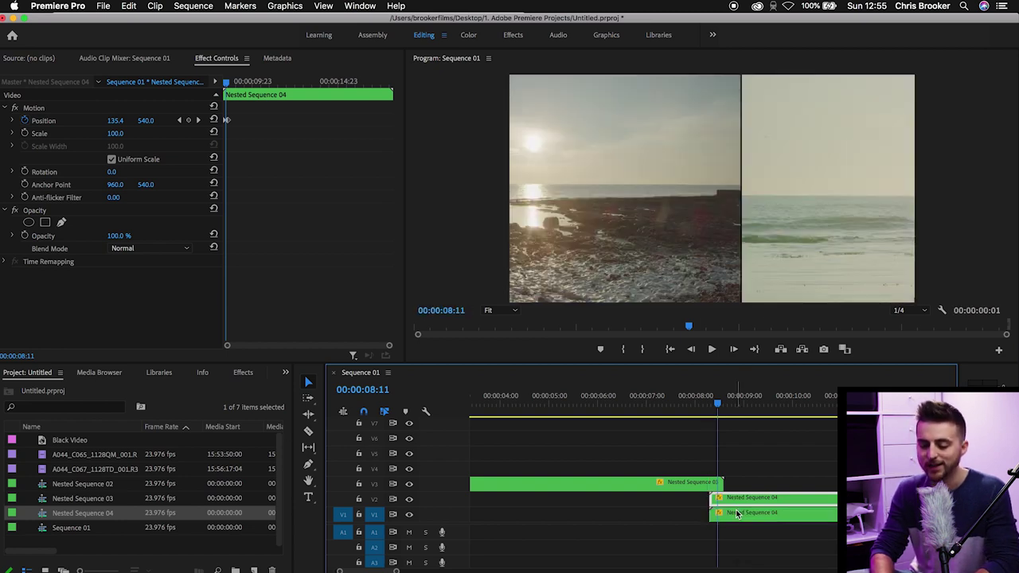
pyautogui.press('-')
pyautogui.press('-')
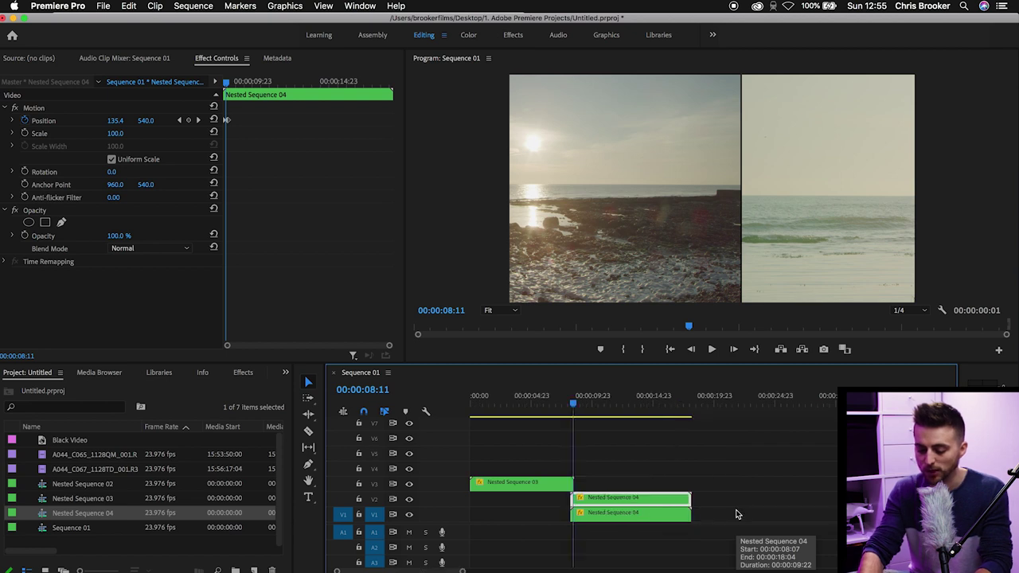
pyautogui.press('super+z')
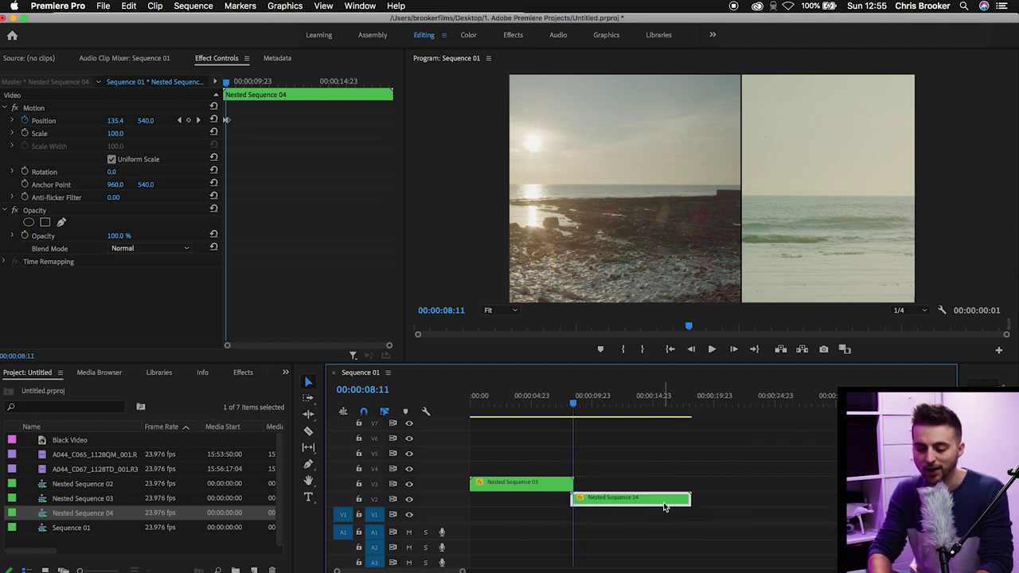
# Paste a copy of Nested Sequence 04 at 00:00:22:15 and align it on V1 beneath the original.
pyautogui.click(747, 401)
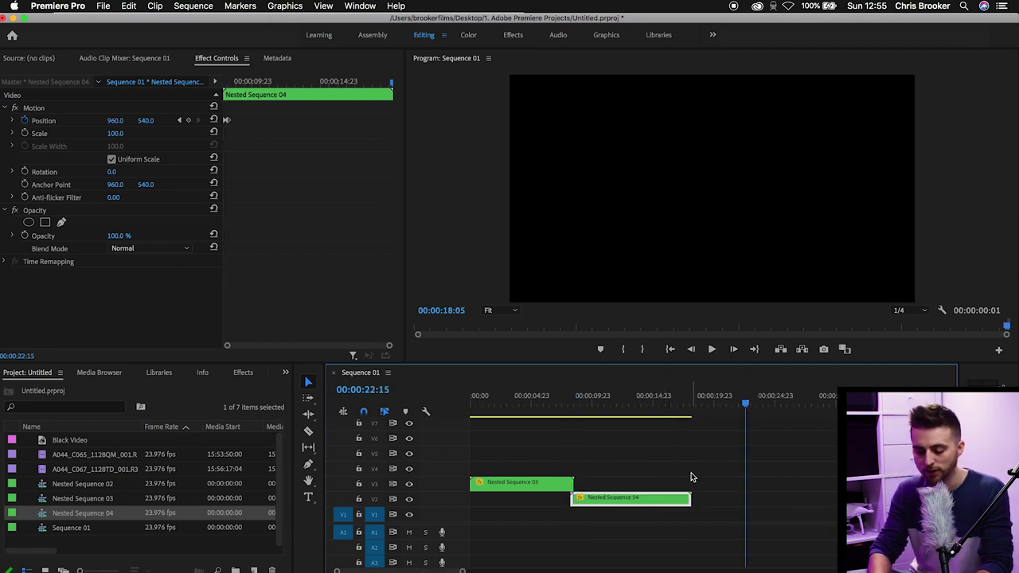
pyautogui.press('super+v')
pyautogui.moveTo(782, 519); pyautogui.dragTo(610, 519)
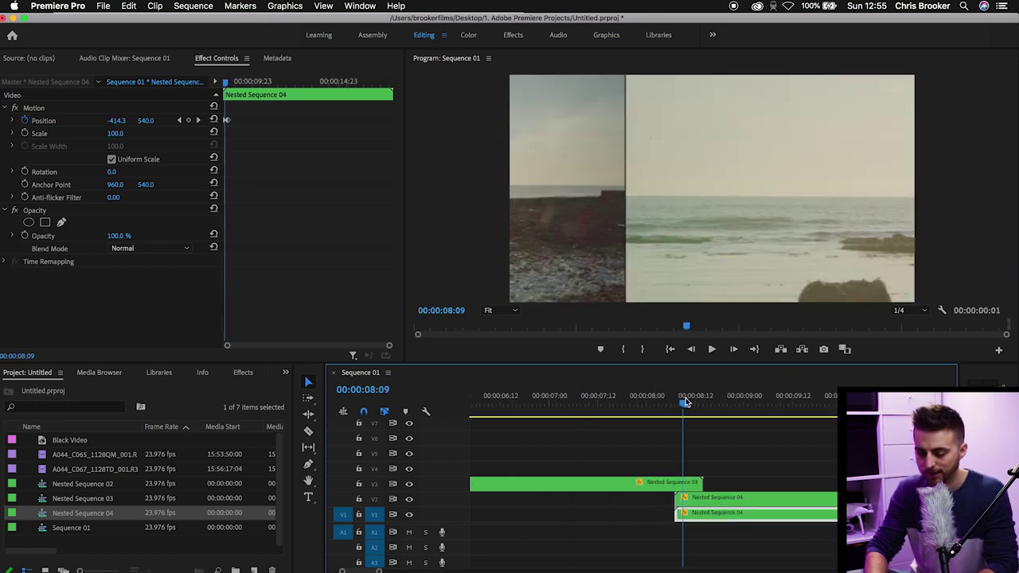
# Cut the V1 copy of Nested Sequence 04 at the end of Nested Sequence 03 and delete the part after the cut.
pyautogui.moveTo(685, 397); pyautogui.dragTo(690, 396)
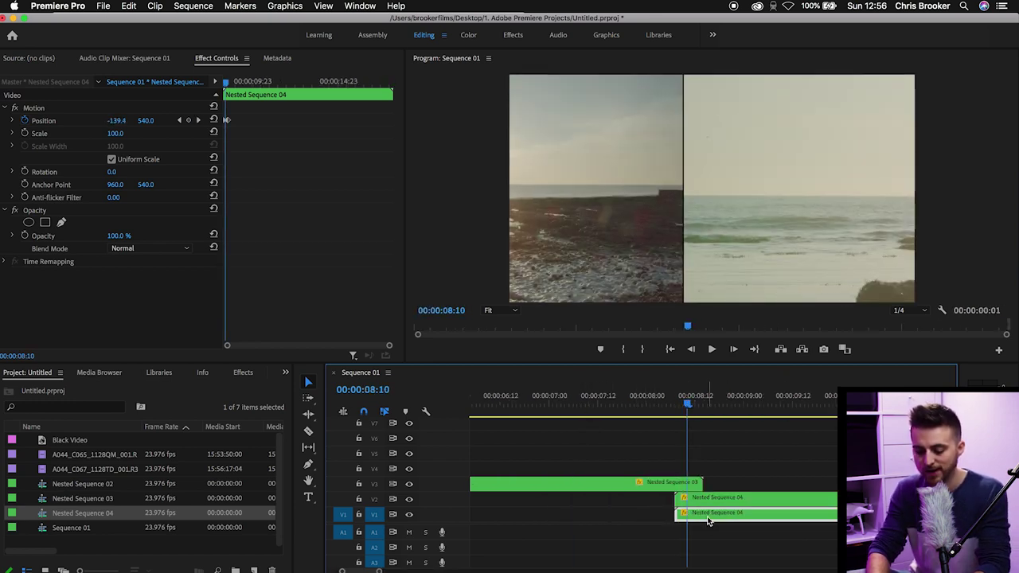
pyautogui.press('c')
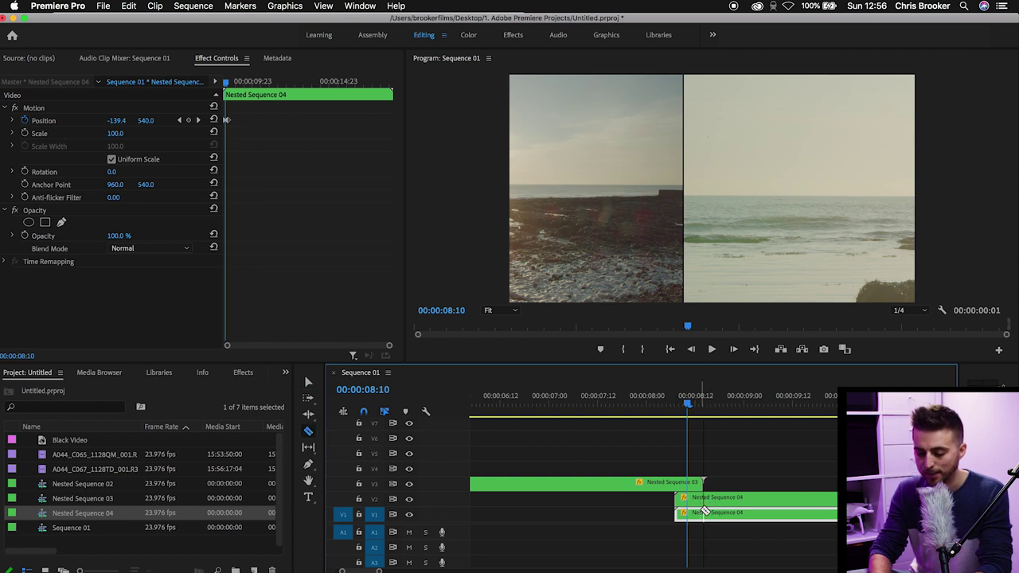
pyautogui.click(704, 512)
pyautogui.press('v')
pyautogui.click(744, 517)
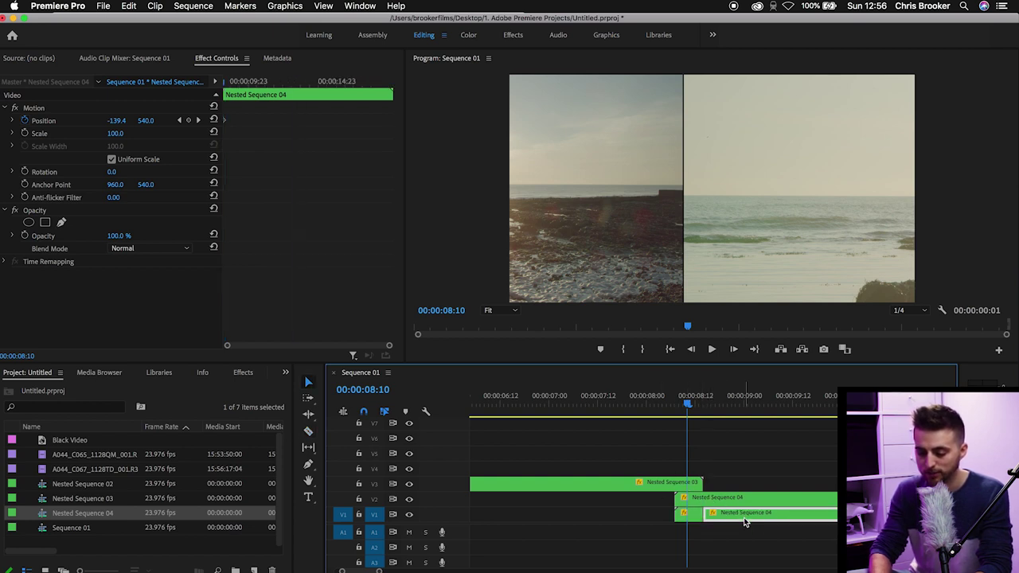
pyautogui.press('Delete')
# Set the Scale of the short V1 piece of Nested Sequence 04 to 109 and play back the transition.
pyautogui.click(688, 515)
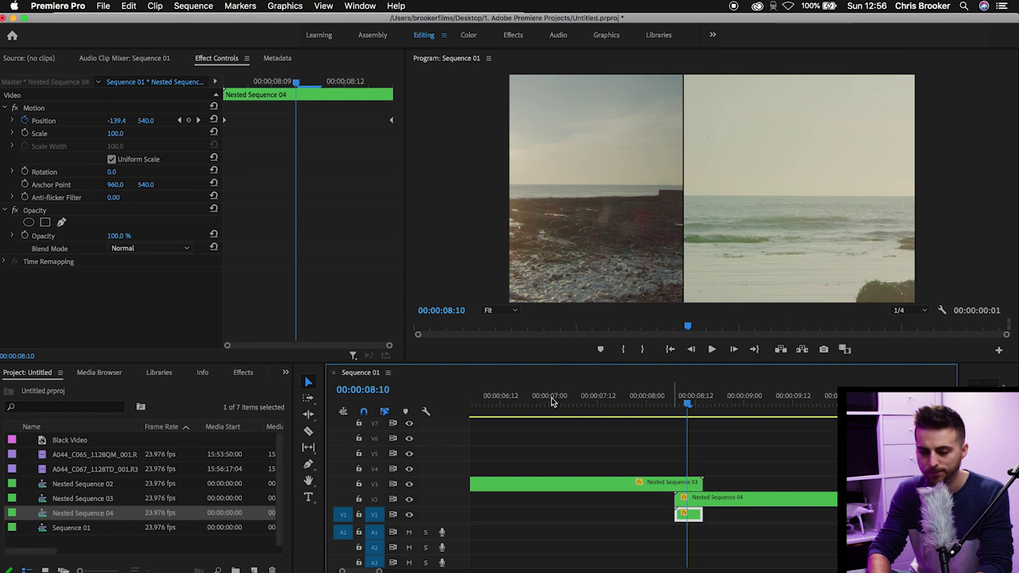
pyautogui.moveTo(111, 133); pyautogui.dragTo(124, 134)
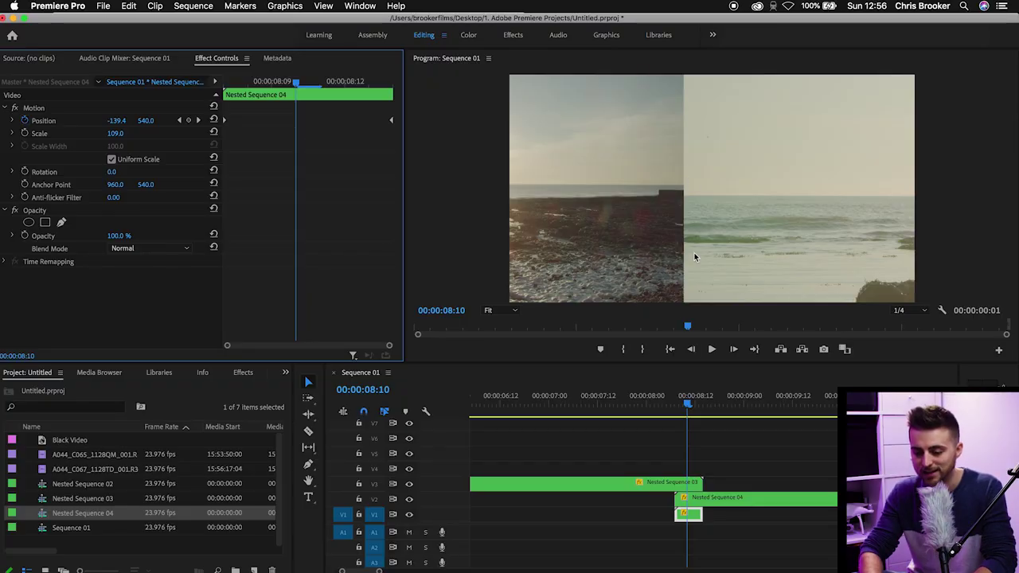
pyautogui.click(673, 402)
pyautogui.press('space')
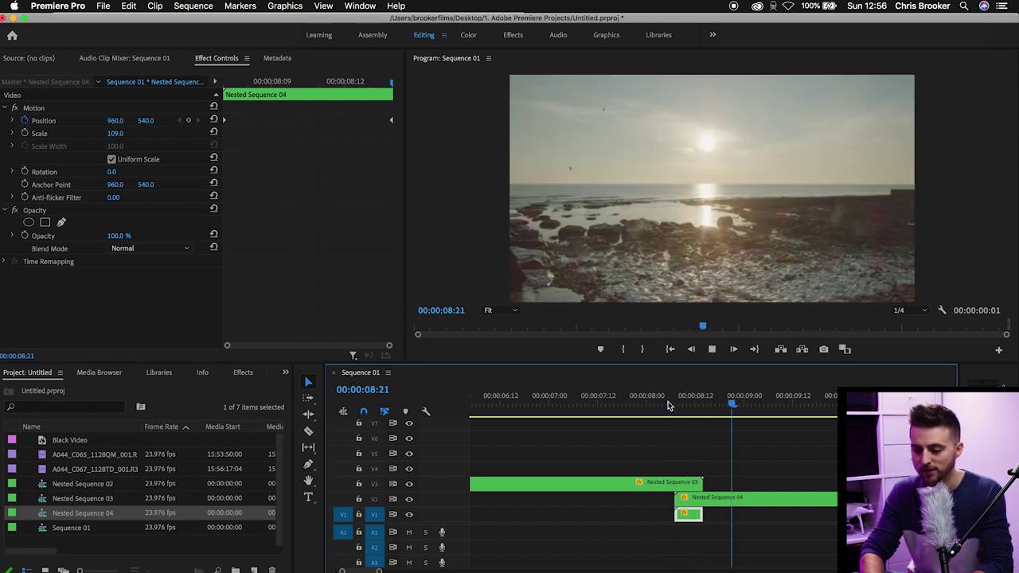
pyautogui.click(668, 404)
pyautogui.moveTo(668, 404); pyautogui.dragTo(689, 402)
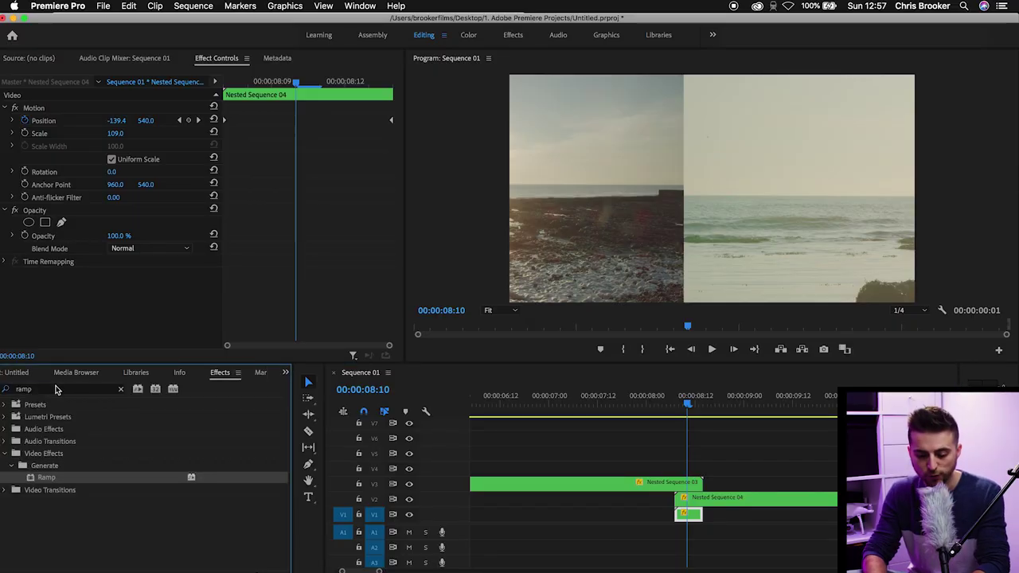
# Search the effects for "blur" and apply Directional Blur to Nested Sequence 03 on V3.
pyautogui.click(55, 389)
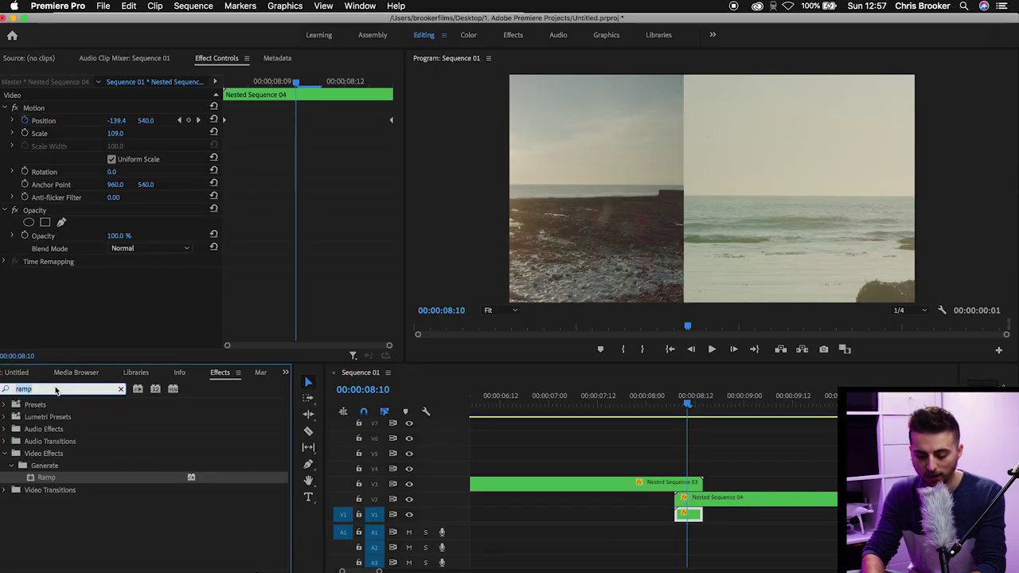
pyautogui.write('blur')
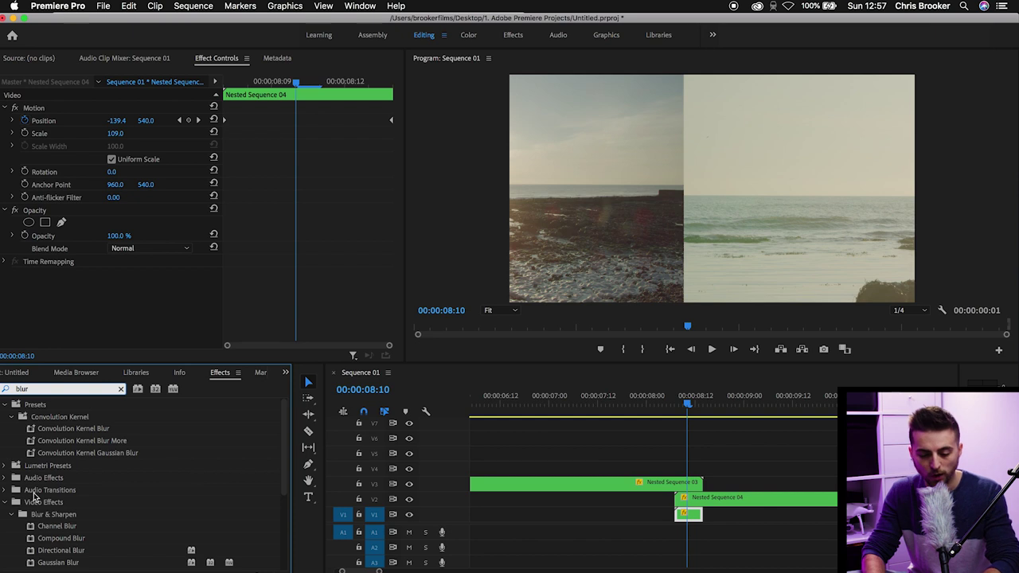
pyautogui.scroll(-4, 35, 498)
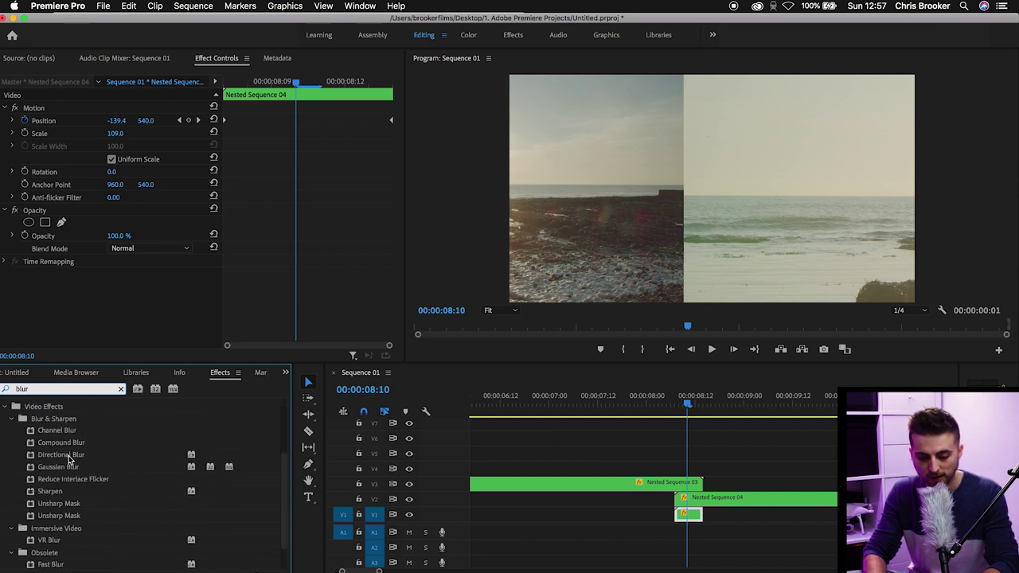
pyautogui.click(72, 455)
pyautogui.moveTo(97, 457); pyautogui.dragTo(682, 484)
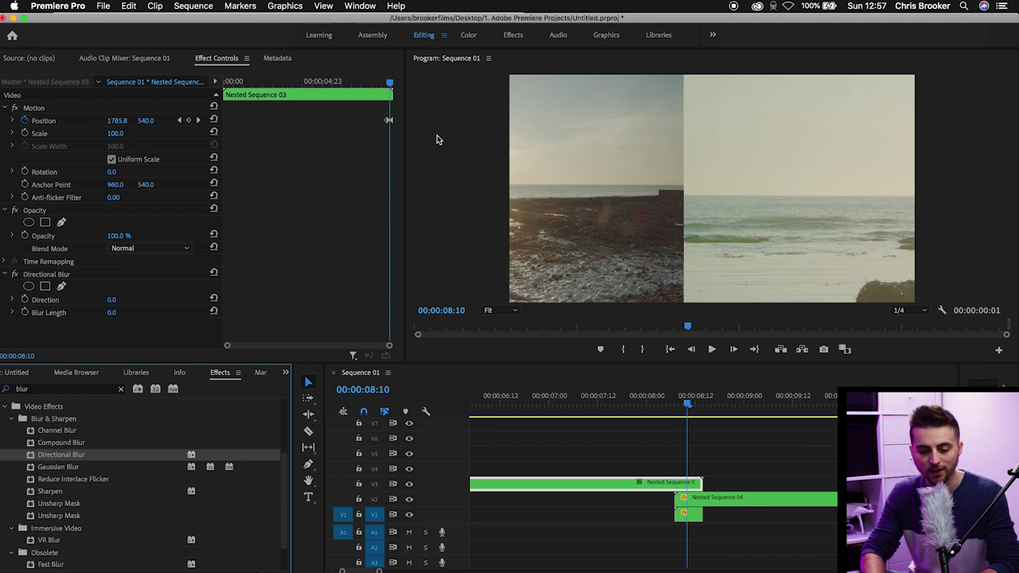
# Set the Directional Blur's Direction to 90° on Nested Sequence 03, preview a Blur Length of 115 and reset the length to 0.
pyautogui.click(66, 275)
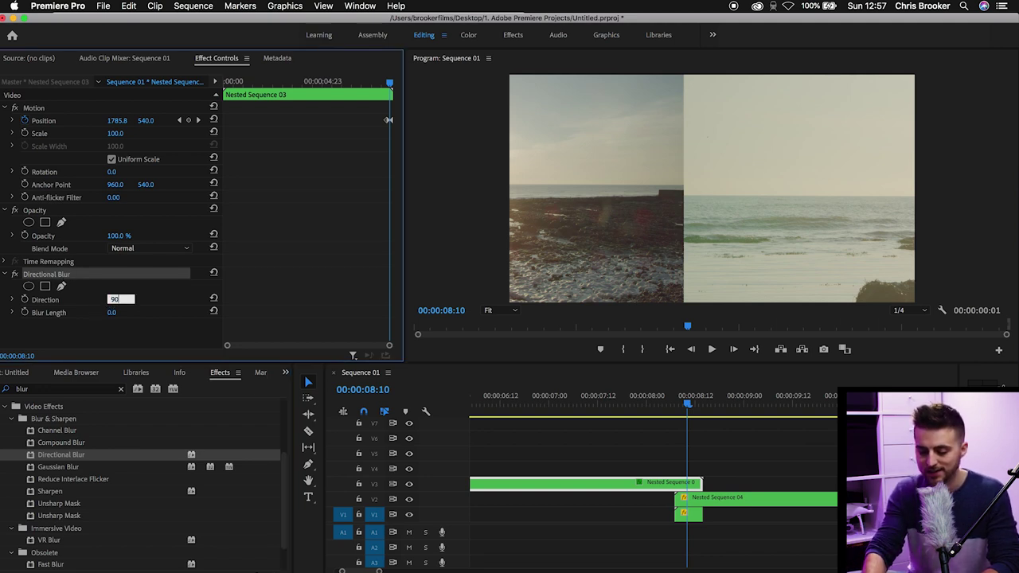
pyautogui.moveTo(111, 312); pyautogui.dragTo(764, 236)
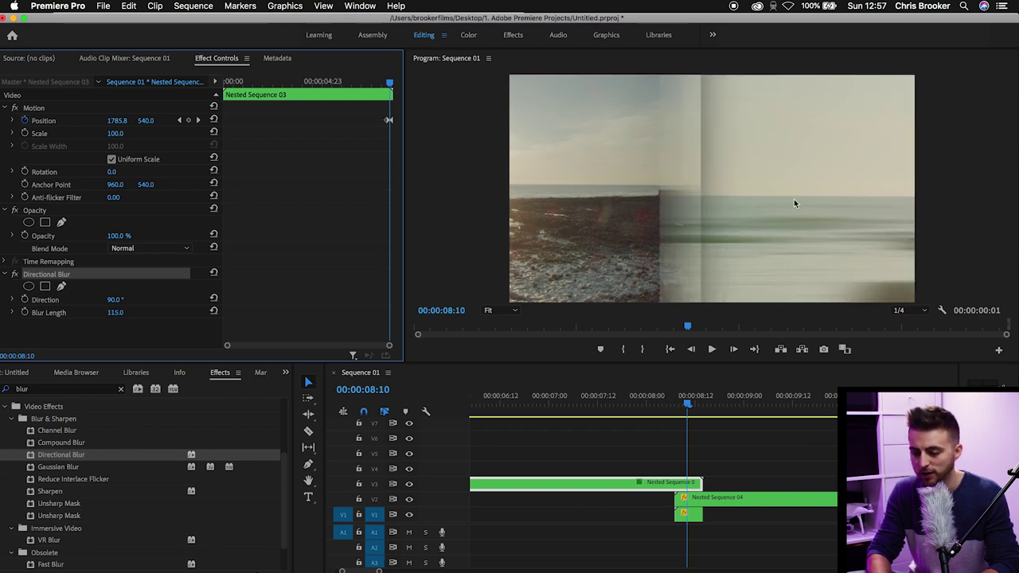
pyautogui.moveTo(116, 313); pyautogui.dragTo(20, 312)
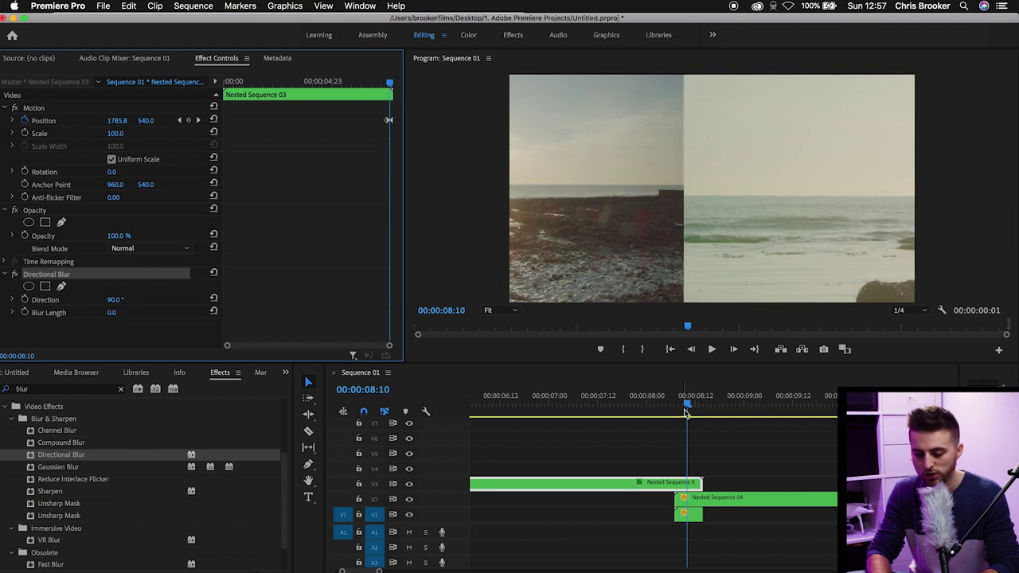
# At 00:00:08:14, set Nested Sequence 03's Blur Length to 103 and keyframe it.
pyautogui.press('=')
pyautogui.press('=')
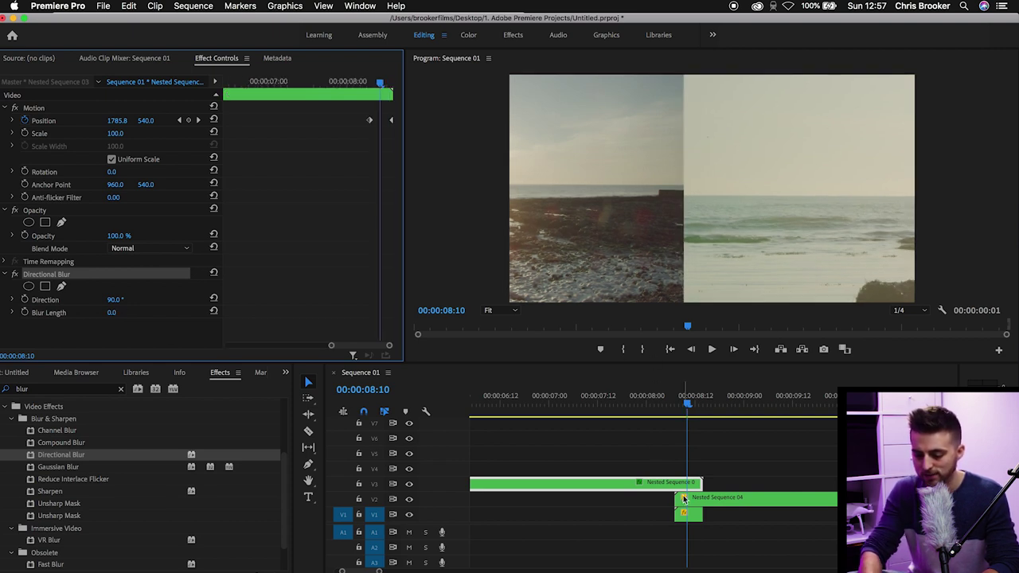
pyautogui.click(713, 483)
pyautogui.press('=')
pyautogui.press('=')
pyautogui.click(713, 483)
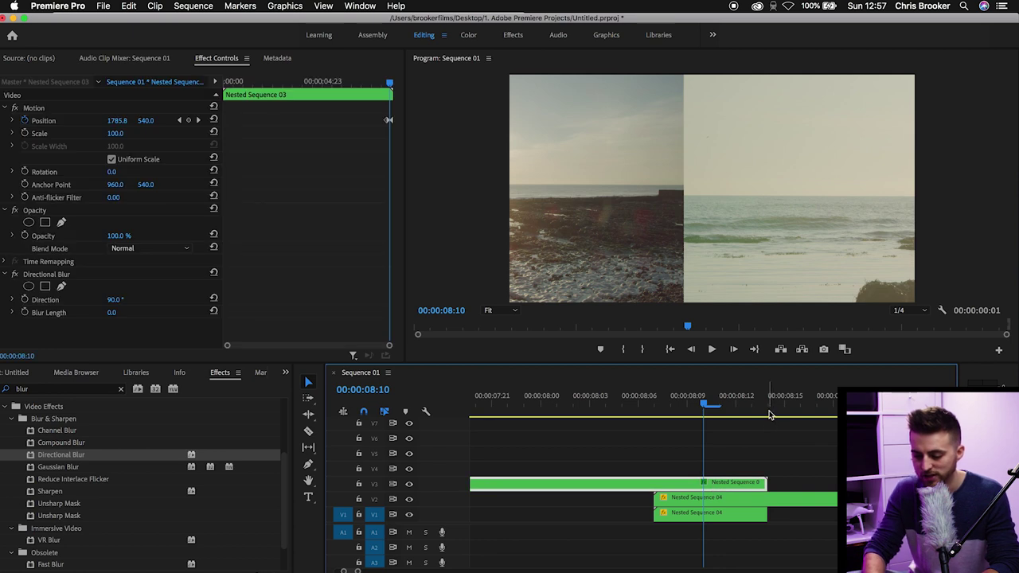
pyautogui.click(769, 412)
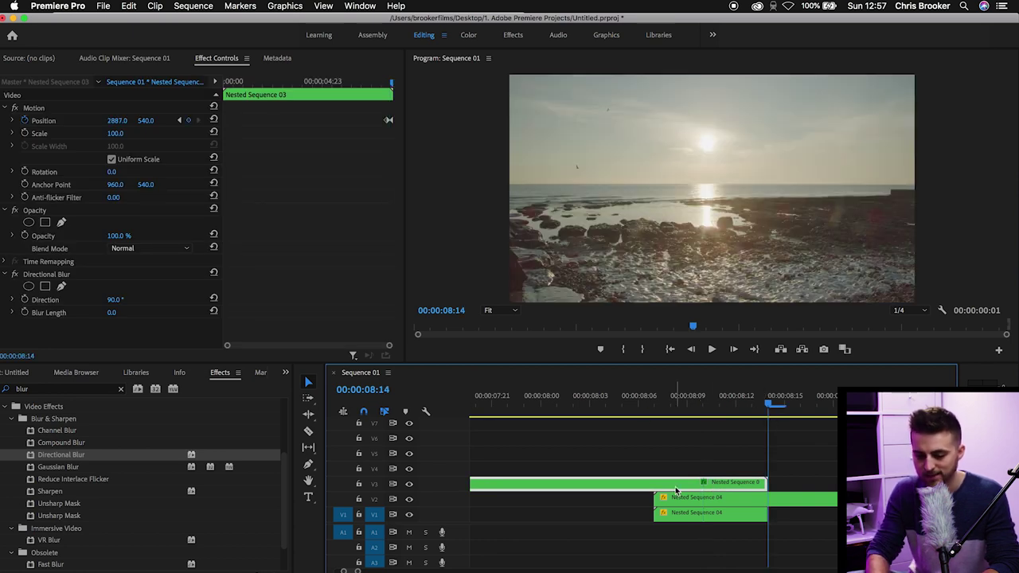
pyautogui.moveTo(109, 313); pyautogui.dragTo(159, 312)
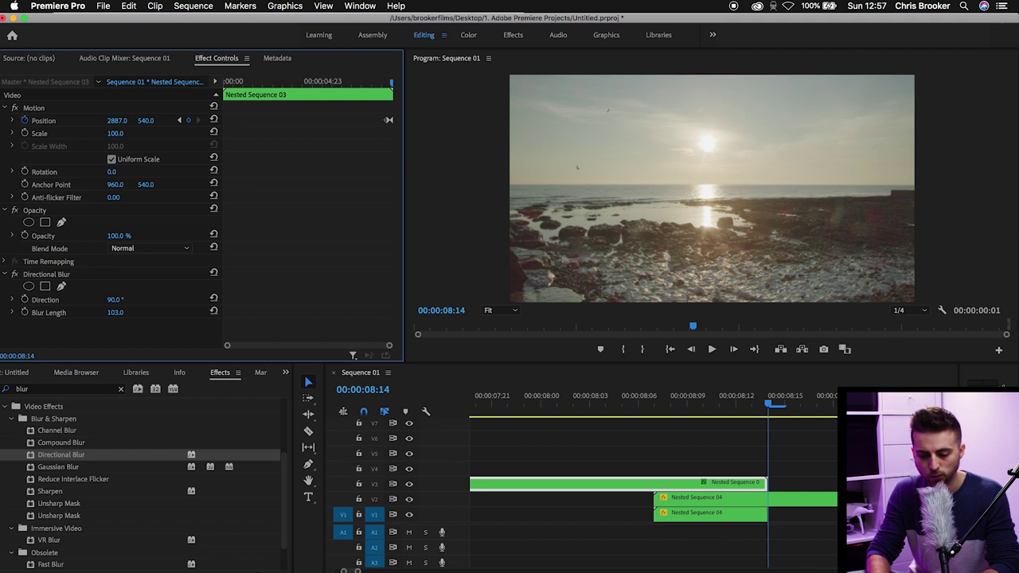
pyautogui.click(25, 313)
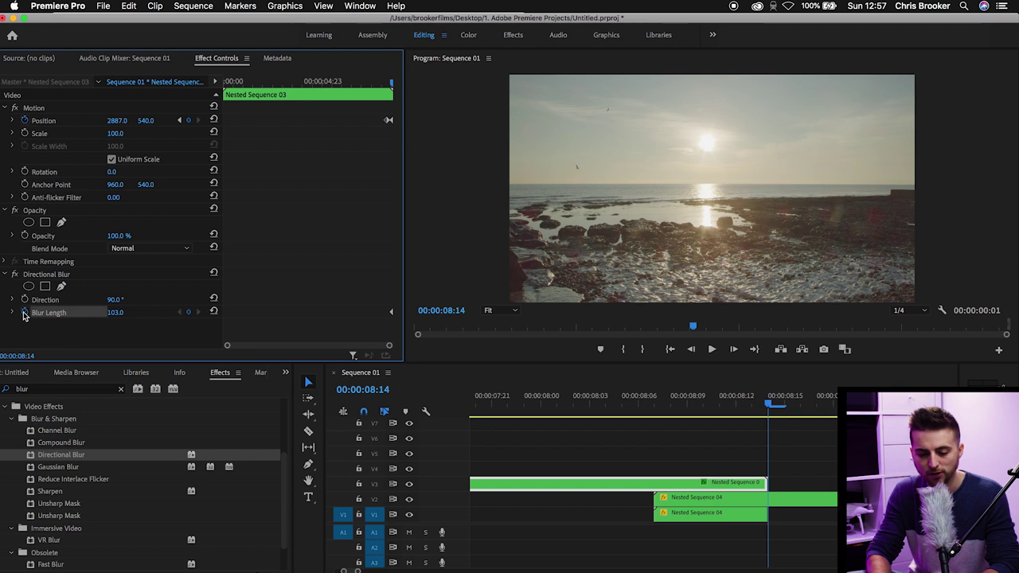
# Add a Blur Length keyframe of 0 at 00:00:08:07 on Nested Sequence 03 and play back the blurred slide.
pyautogui.moveTo(740, 404); pyautogui.dragTo(661, 413)
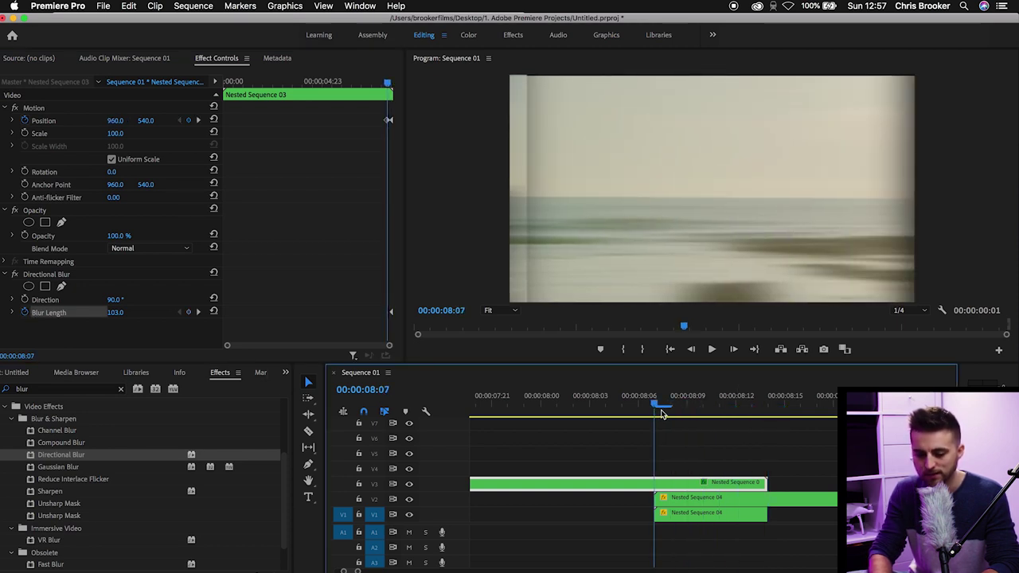
pyautogui.moveTo(123, 313); pyautogui.dragTo(40, 312)
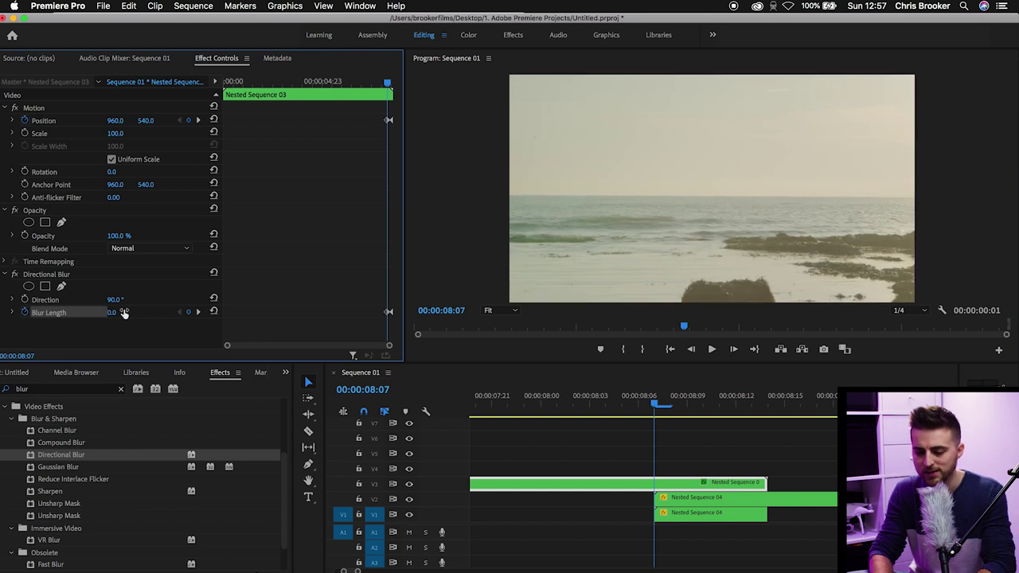
pyautogui.press('space')
pyautogui.press('space')
# Apply Directional Blur to Nested Sequence 04 on V2 and set its Direction to 90°.
pyautogui.moveTo(704, 392); pyautogui.dragTo(766, 412)
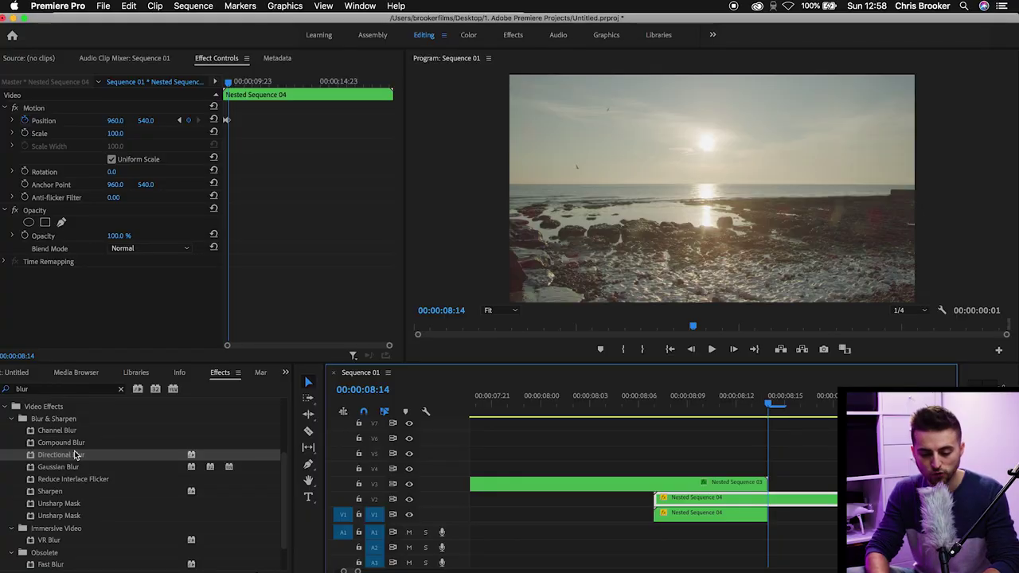
pyautogui.moveTo(76, 455); pyautogui.dragTo(742, 500)
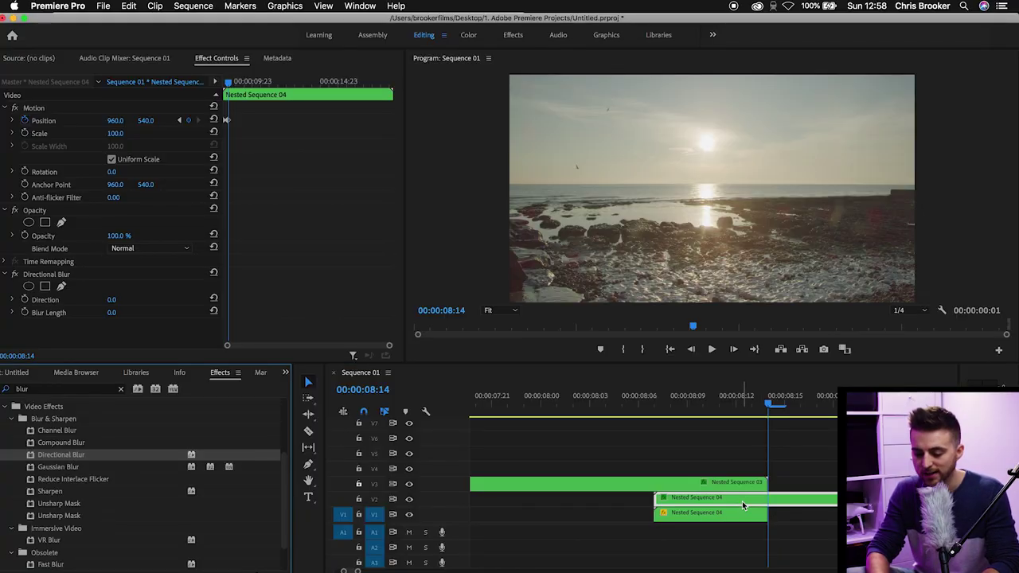
pyautogui.click(116, 300)
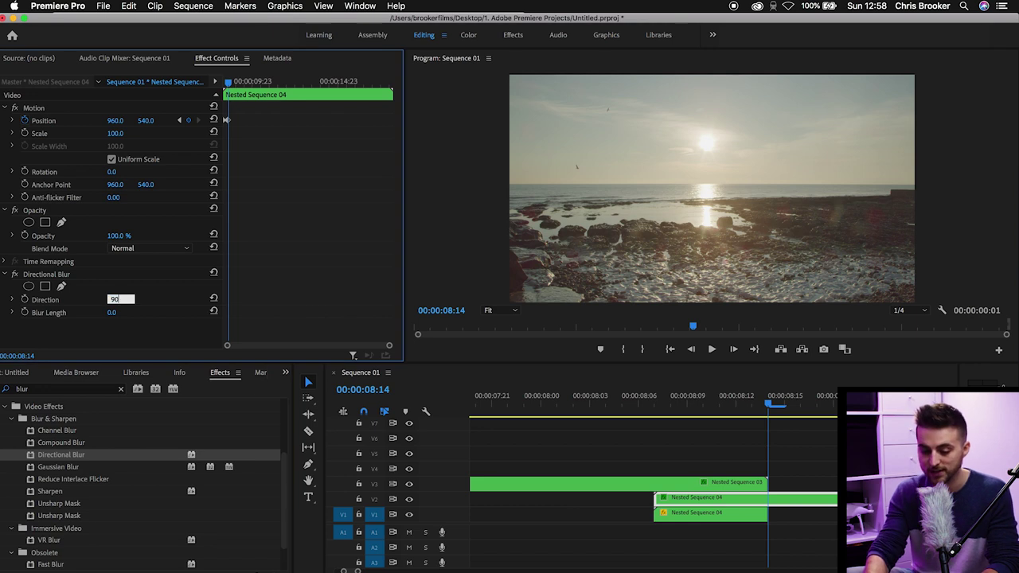
pyautogui.press('Return')
# At 00:00:08:07, set Nested Sequence 04's Blur Length to 111 and turn on keyframing for it.
pyautogui.moveTo(235, 83); pyautogui.dragTo(221, 84)
pyautogui.moveTo(113, 312)
pyautogui.mouseDown()
pyautogui.moveTo(155, 312)
pyautogui.moveTo(123, 312)
pyautogui.mouseUp()
pyautogui.click(25, 312)
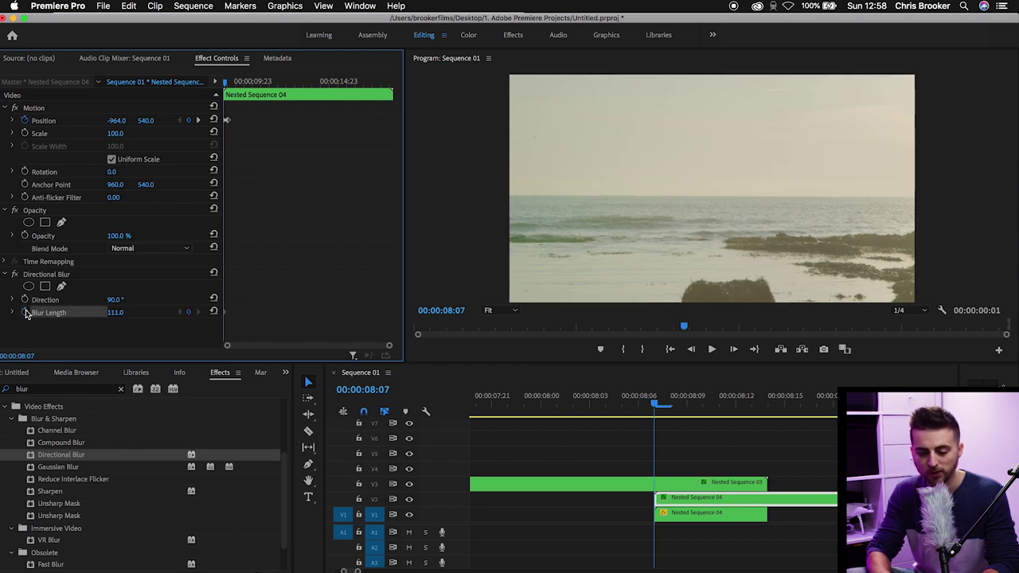
# Add a Blur Length keyframe of 0 at 00:00:08:14 on Nested Sequence 04.
pyautogui.moveTo(722, 398); pyautogui.dragTo(768, 397)
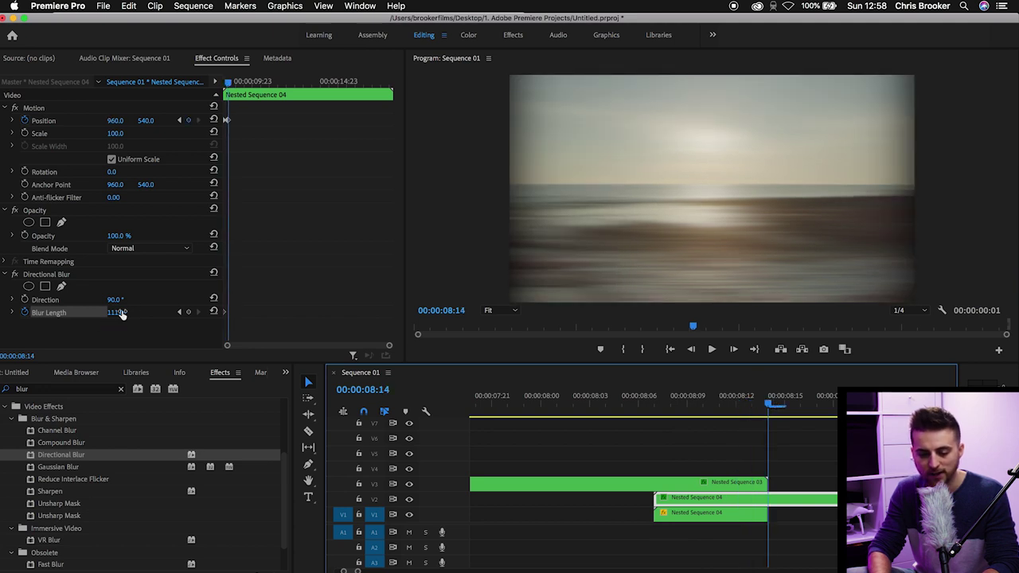
pyautogui.click(119, 313)
pyautogui.write('0')
pyautogui.press('Return')
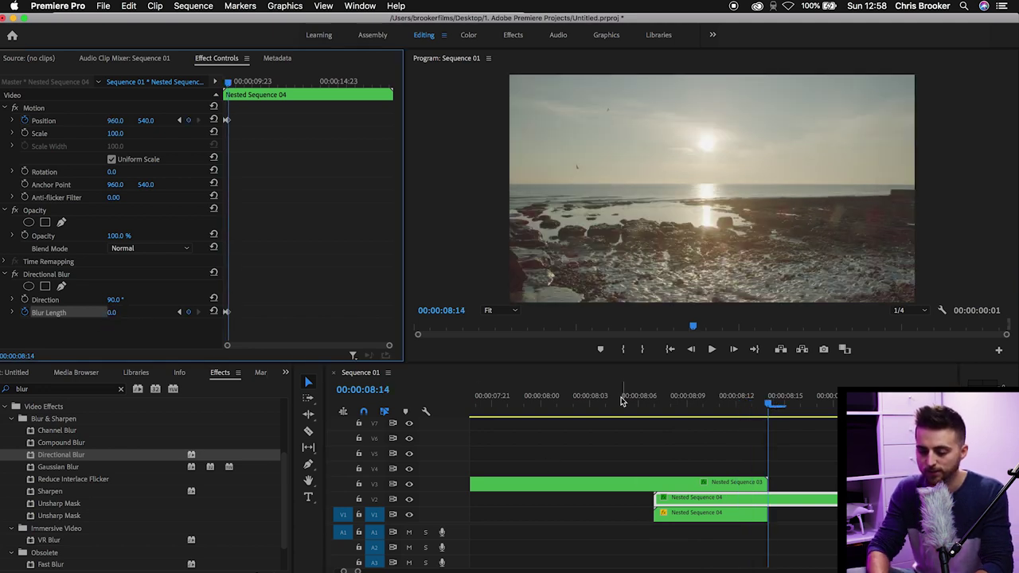
# Play back the slide transition from just before the overlap to check the blur on both clips.
pyautogui.click(557, 402)
pyautogui.press('space')
pyautogui.press('space')
pyautogui.press('-')
pyautogui.press('-')
pyautogui.click(561, 406)
pyautogui.press('space')
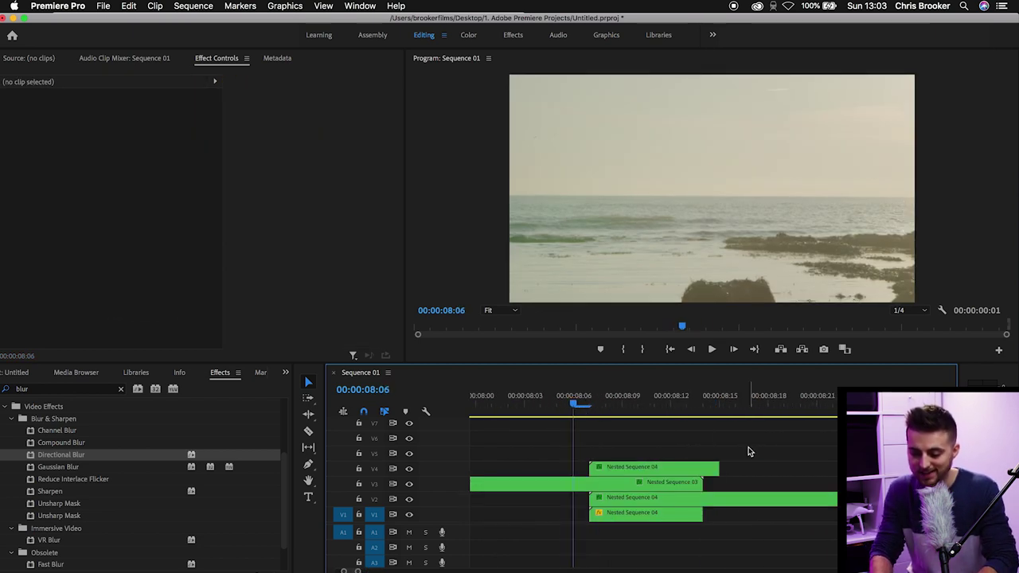
# Nest all the transition clips on V1 to V4 into a single sequence, keeping the default name.
pyautogui.moveTo(748, 452); pyautogui.dragTo(555, 519)
pyautogui.rightClick(643, 517)
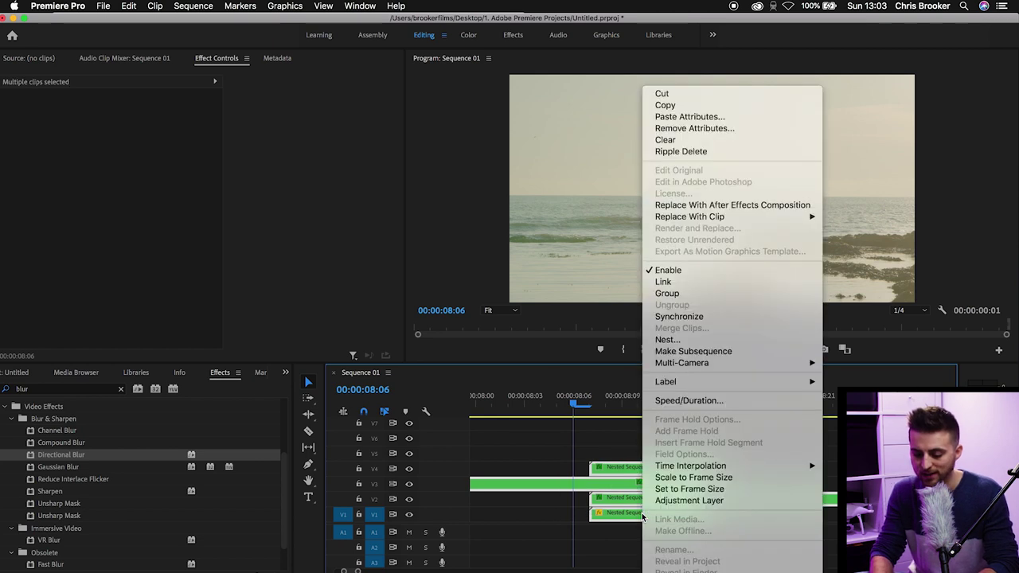
pyautogui.click(675, 339)
pyautogui.press('Return')
# Apply Directional Blur to Nested Sequence 05 and keyframe its Blur Length at 0 at 00:00:08:06.
pyautogui.click(578, 516)
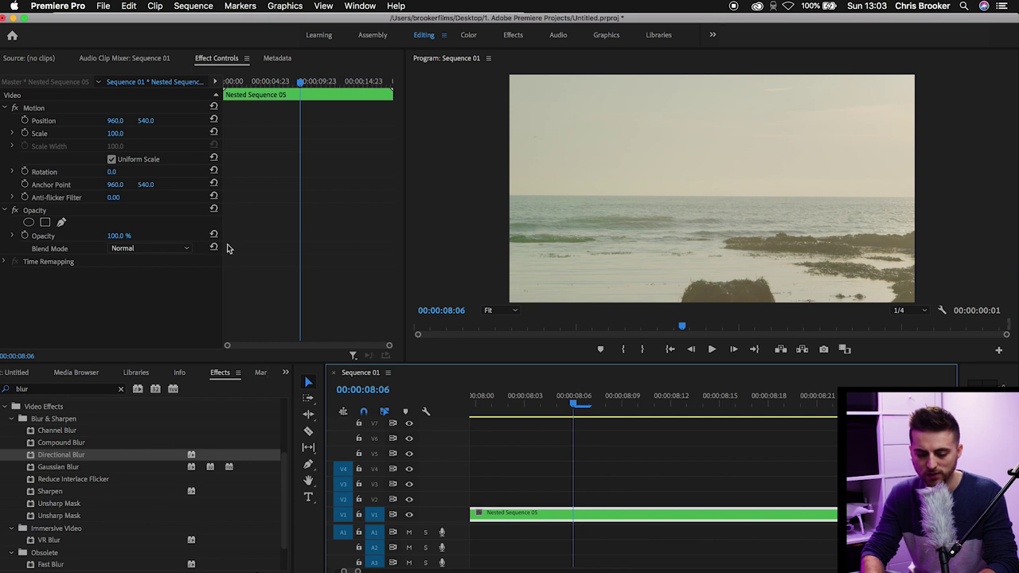
pyautogui.moveTo(68, 457); pyautogui.dragTo(132, 292)
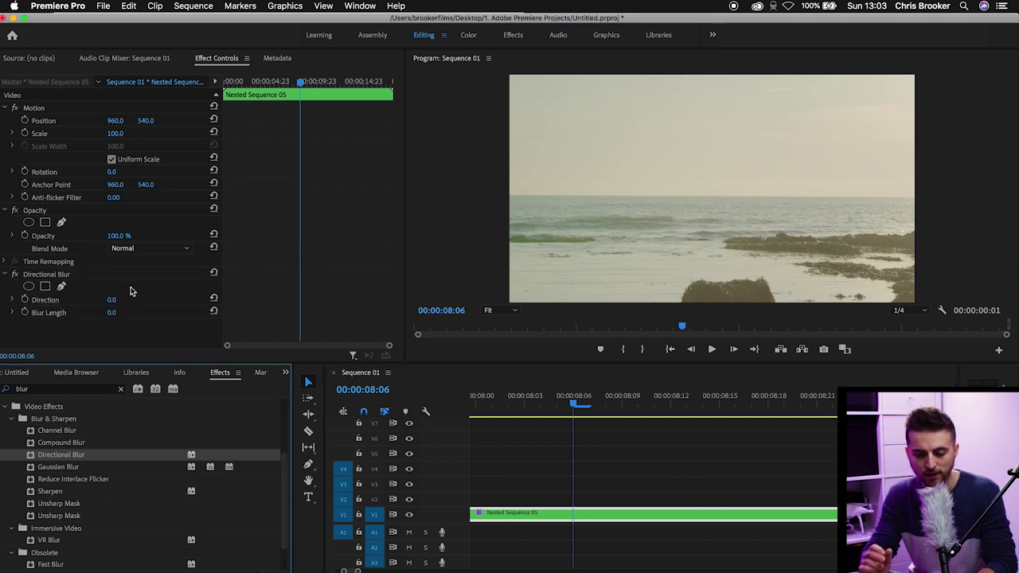
pyautogui.moveTo(584, 401)
pyautogui.mouseDown()
pyautogui.moveTo(628, 404)
pyautogui.moveTo(573, 408)
pyautogui.mouseUp()
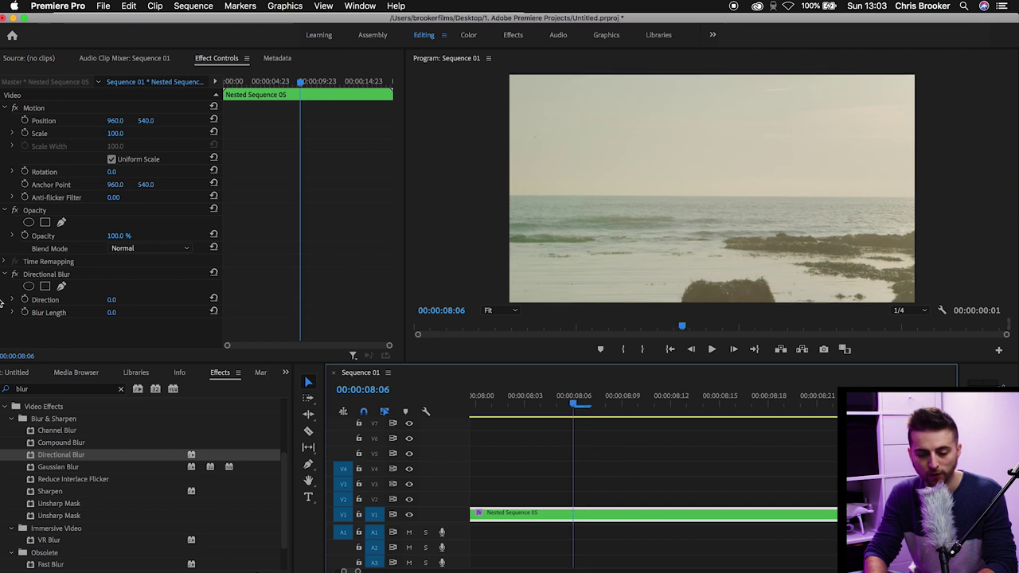
pyautogui.click(25, 313)
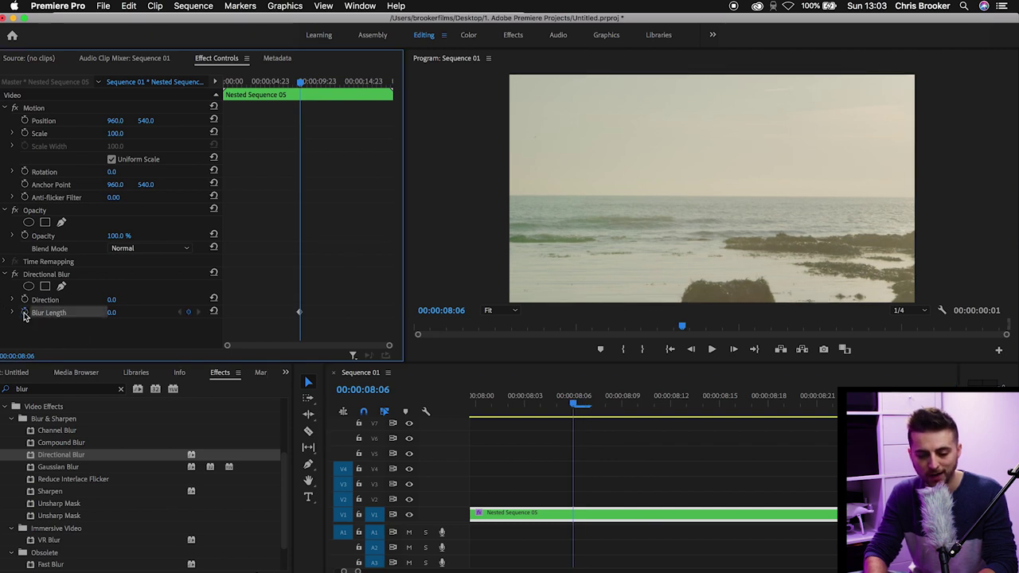
# Add a second Blur Length keyframe of 0 at 00:00:08:15 on Nested Sequence 05.
pyautogui.moveTo(563, 404); pyautogui.dragTo(719, 406)
pyautogui.click(189, 314)
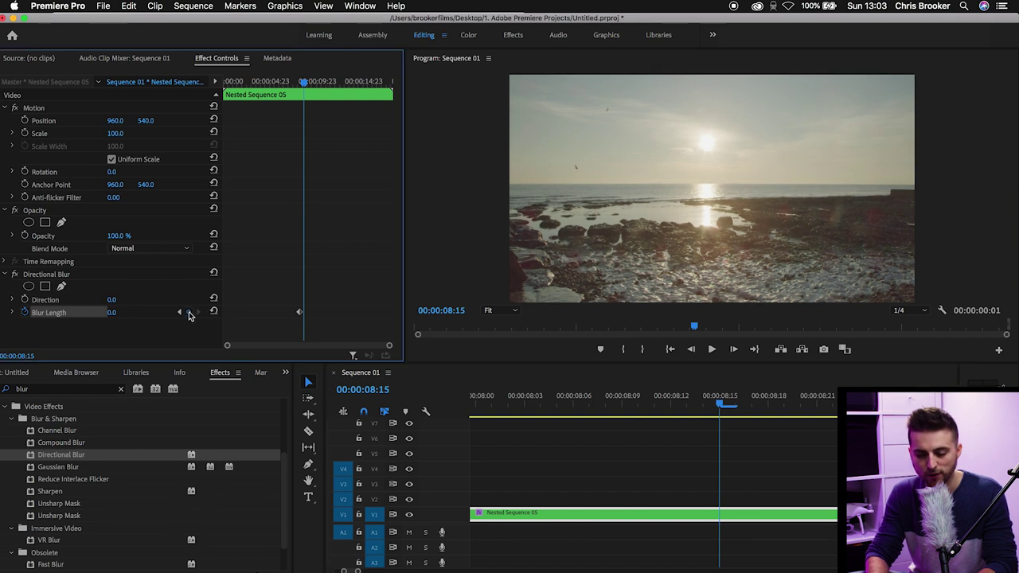
pyautogui.click(279, 322)
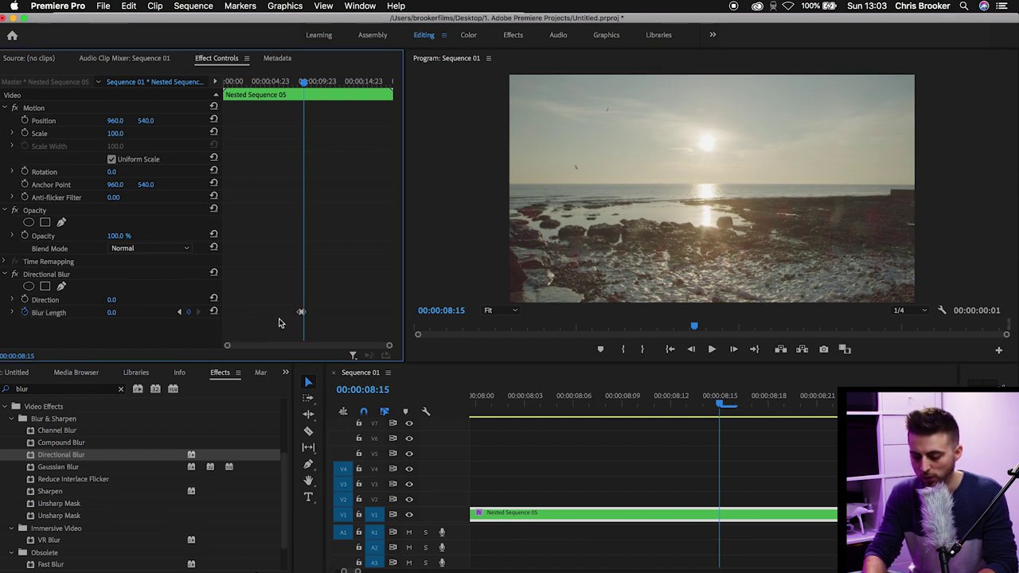
# At 00:00:08:10, keyframe Nested Sequence 05's Blur Length at 39, set Direction to 90° and play back the transition.
pyautogui.press('=')
pyautogui.press('=')
pyautogui.moveTo(308, 83); pyautogui.dragTo(297, 83)
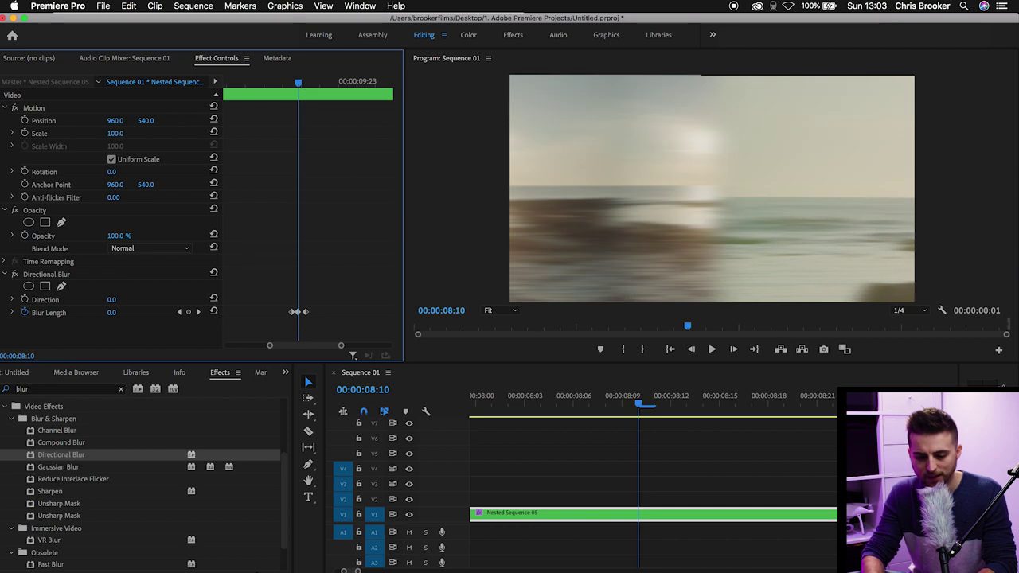
pyautogui.moveTo(113, 312); pyautogui.dragTo(118, 312)
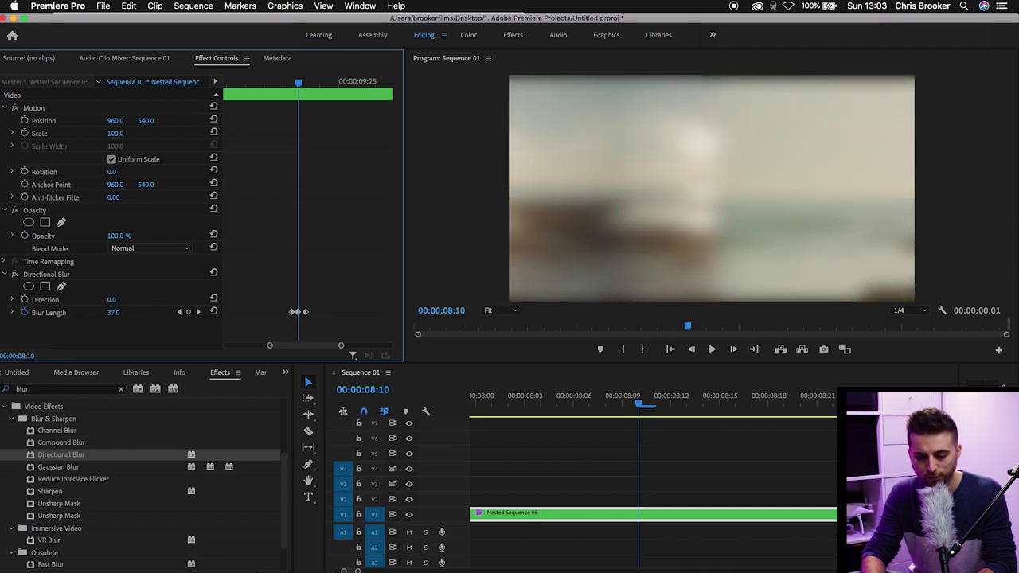
pyautogui.write('90')
pyautogui.press('Return')
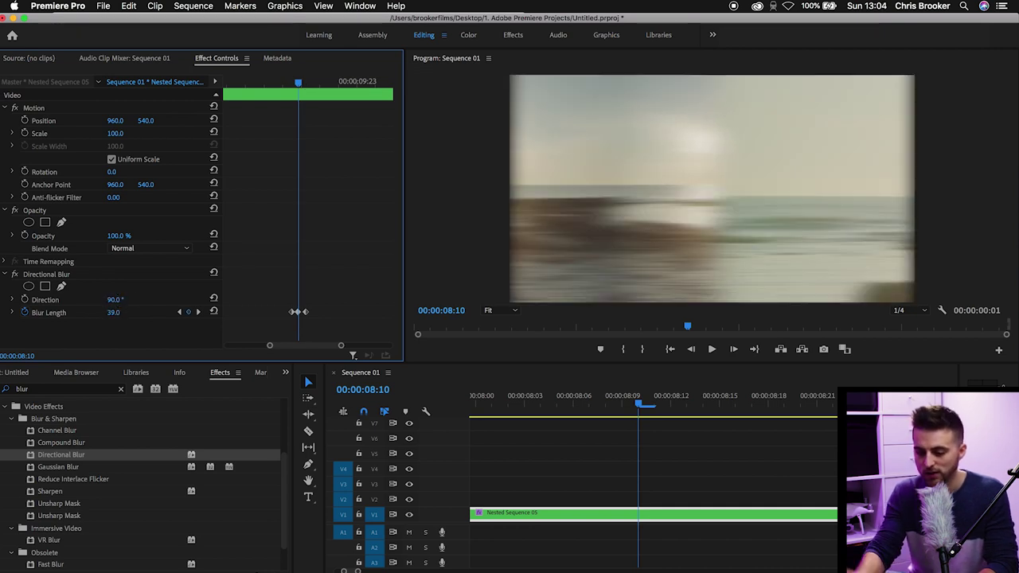
pyautogui.moveTo(317, 81); pyautogui.dragTo(283, 78)
pyautogui.press('space')
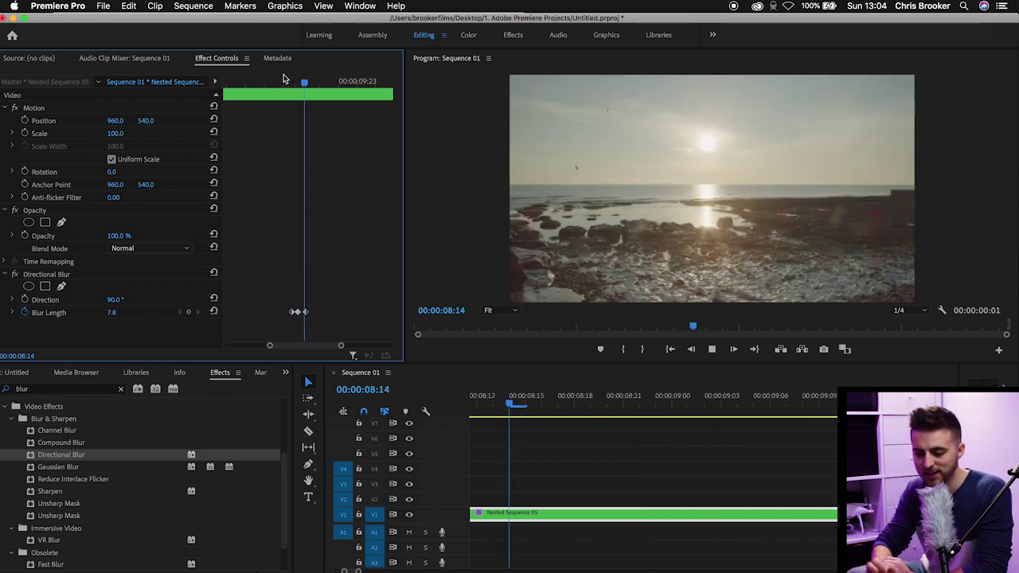